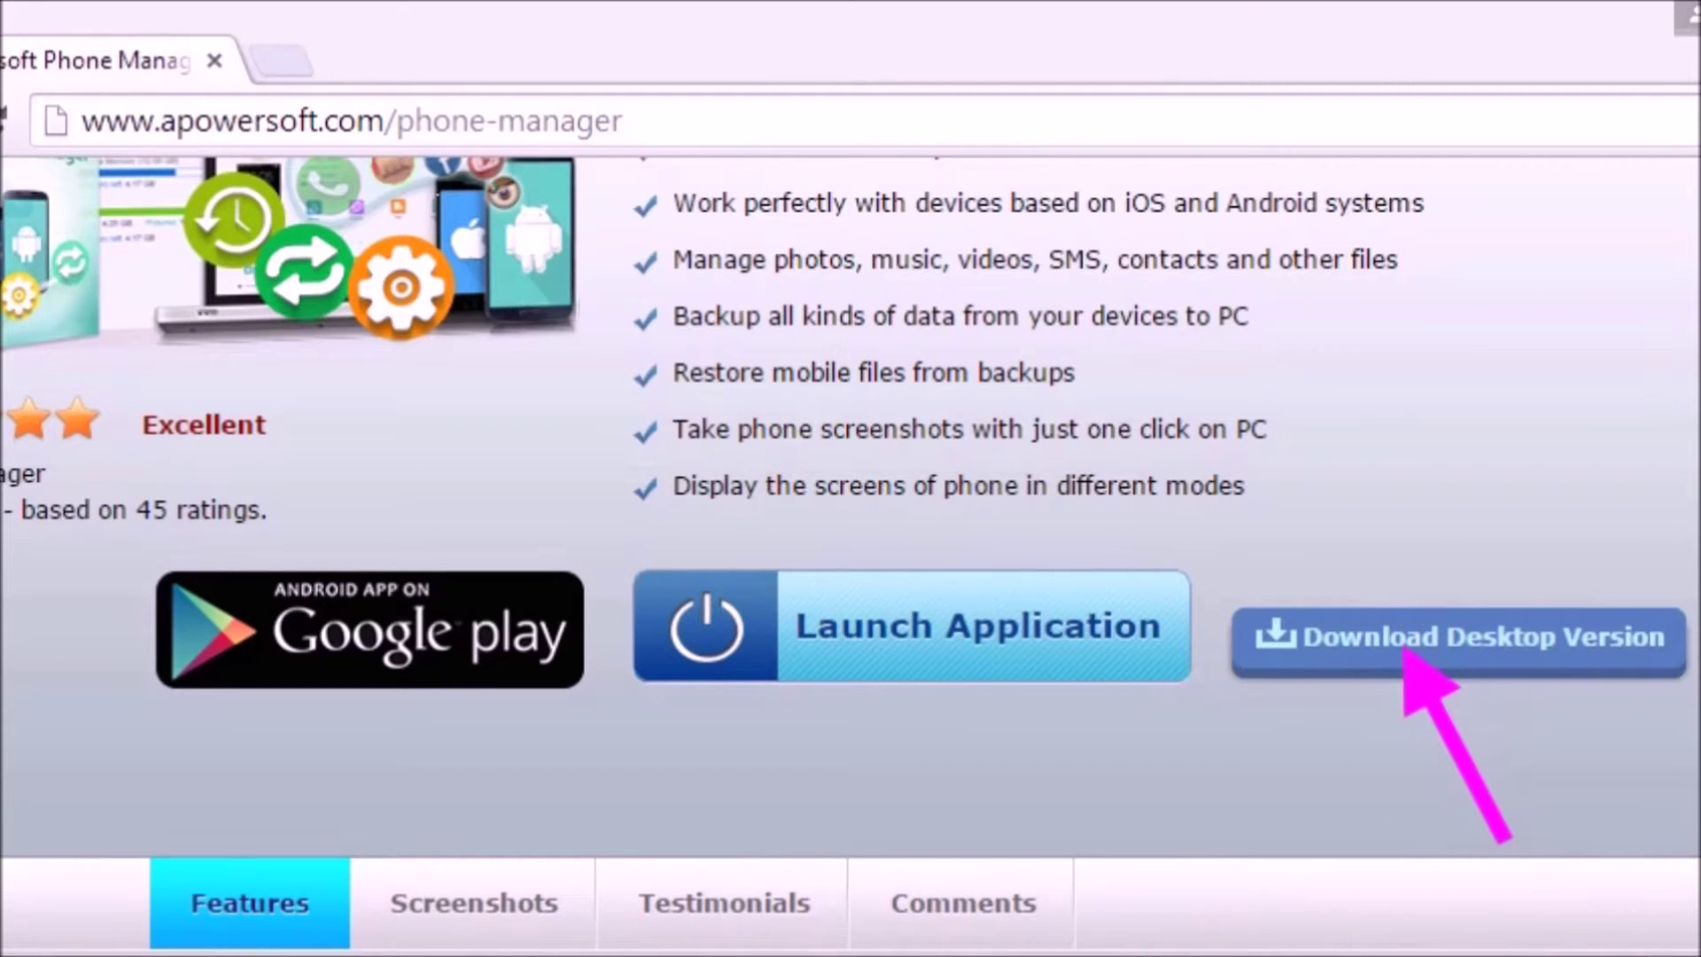
- Launch Apowersoft Phone Manager from the desktop with the iPhone connected
left_click(688, 762)
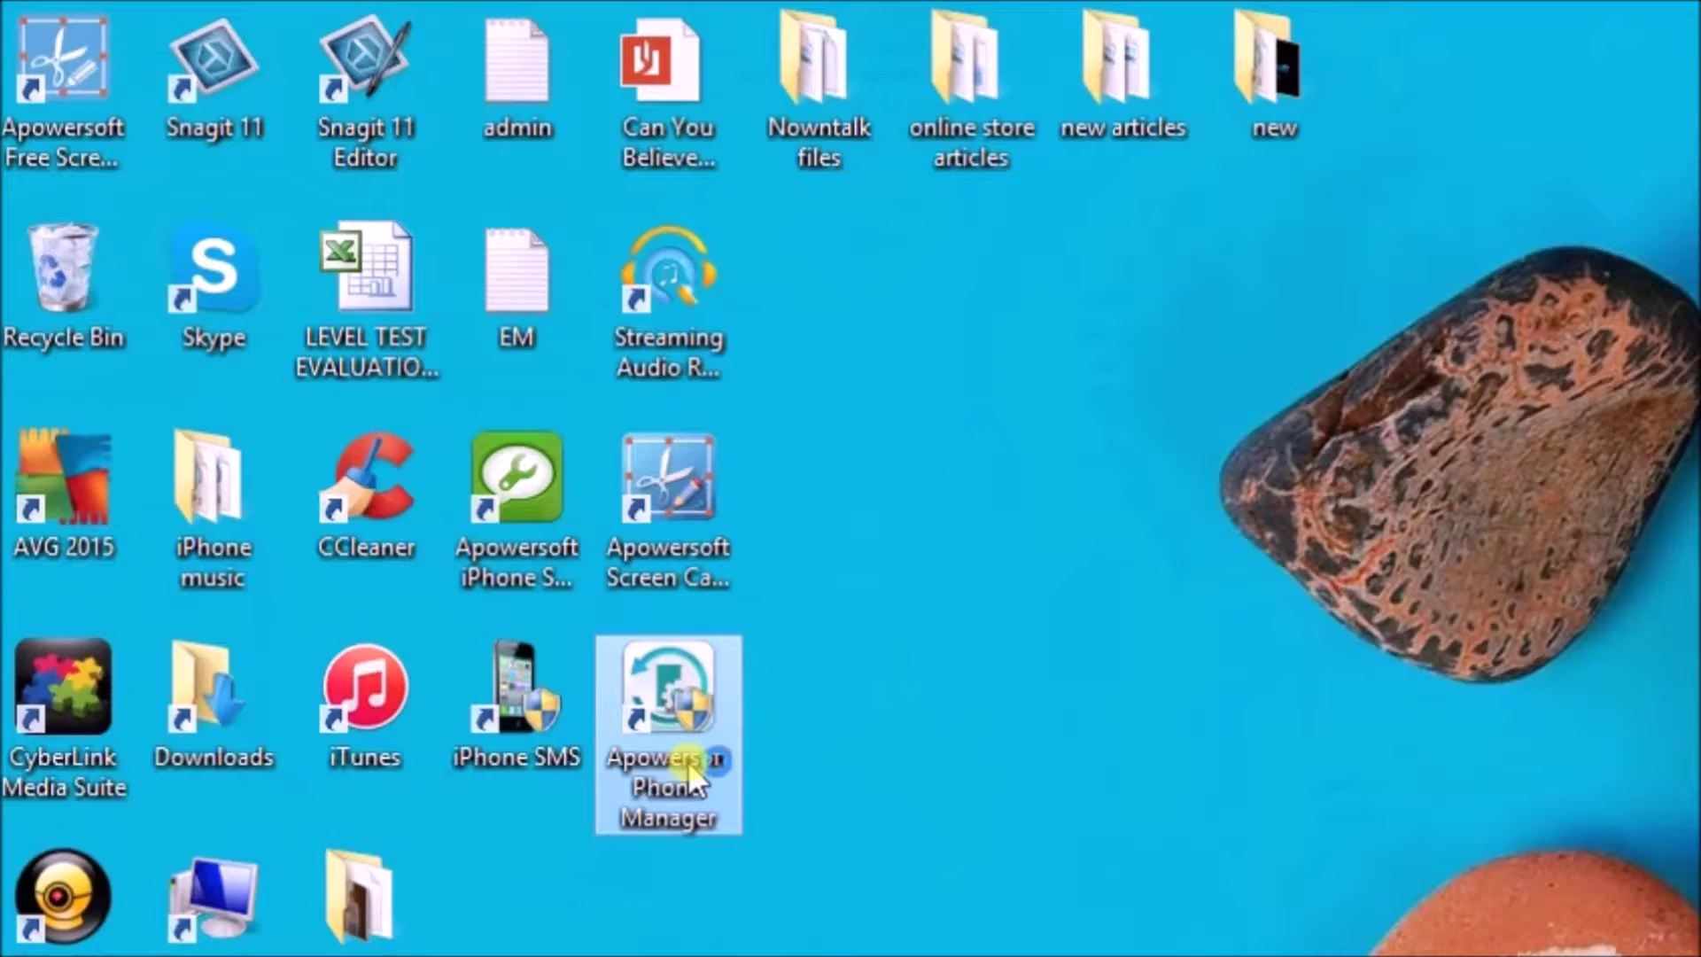
left_click(1337, 817)
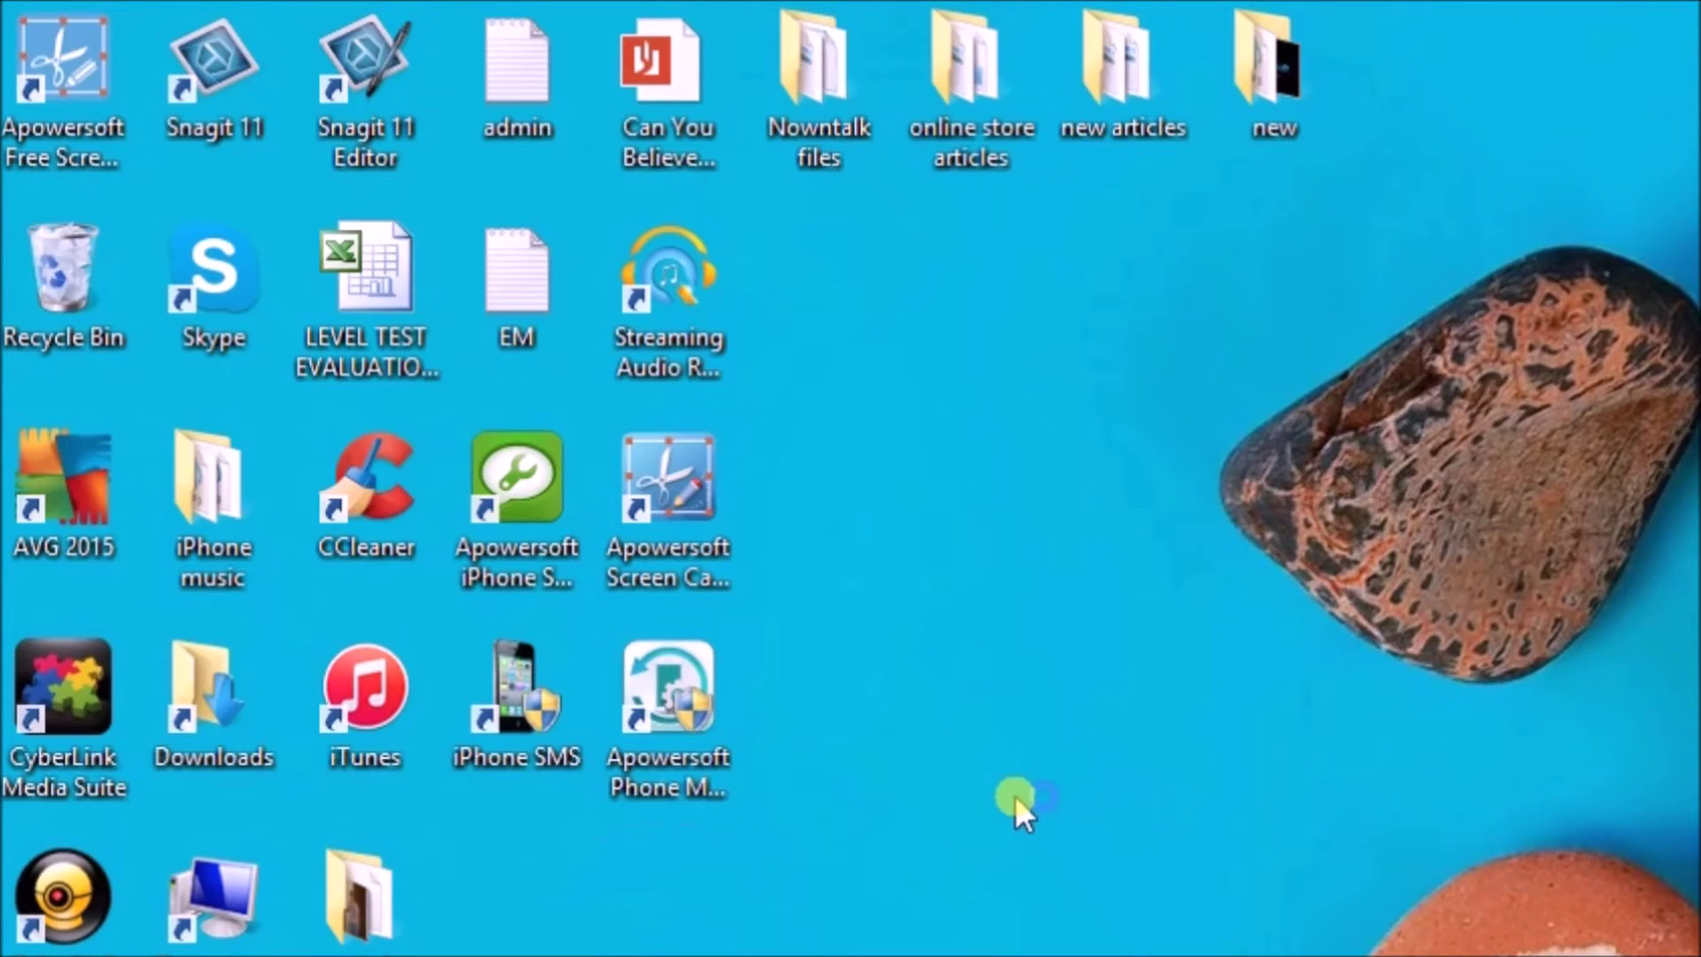
left_click(791, 507)
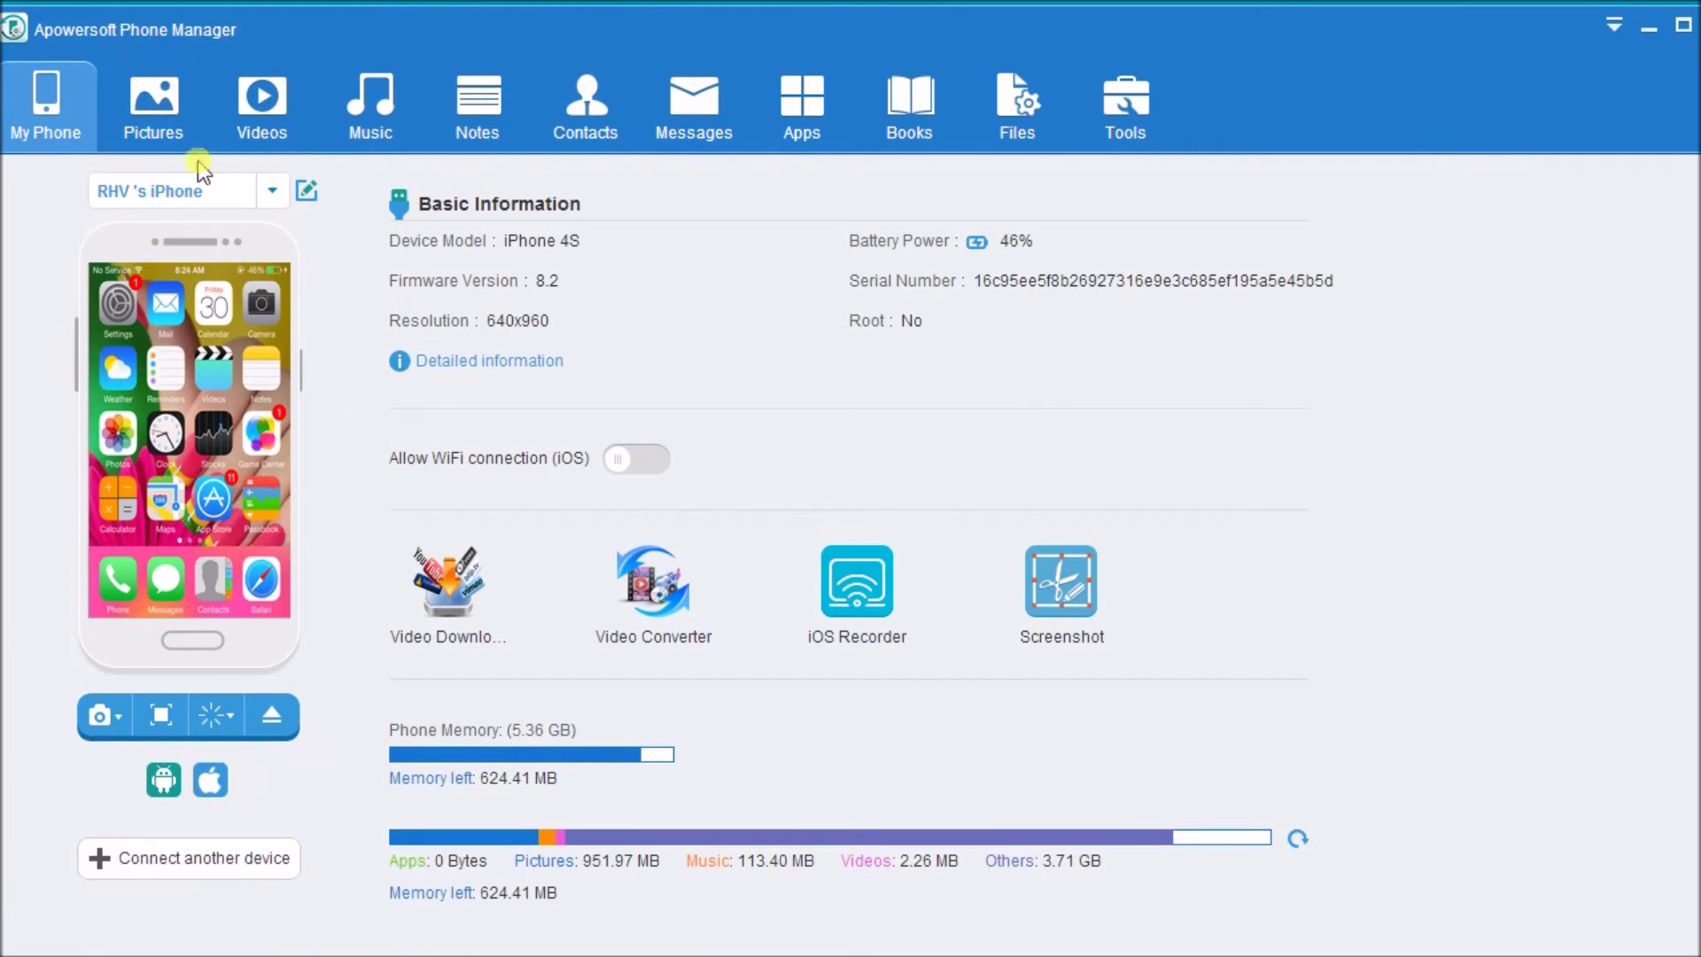
- Export IMG_0001.JPG from the Photo Library to a computer folder and acknowledge the 1-file confirmation
left_click(155, 115)
left_click(332, 279)
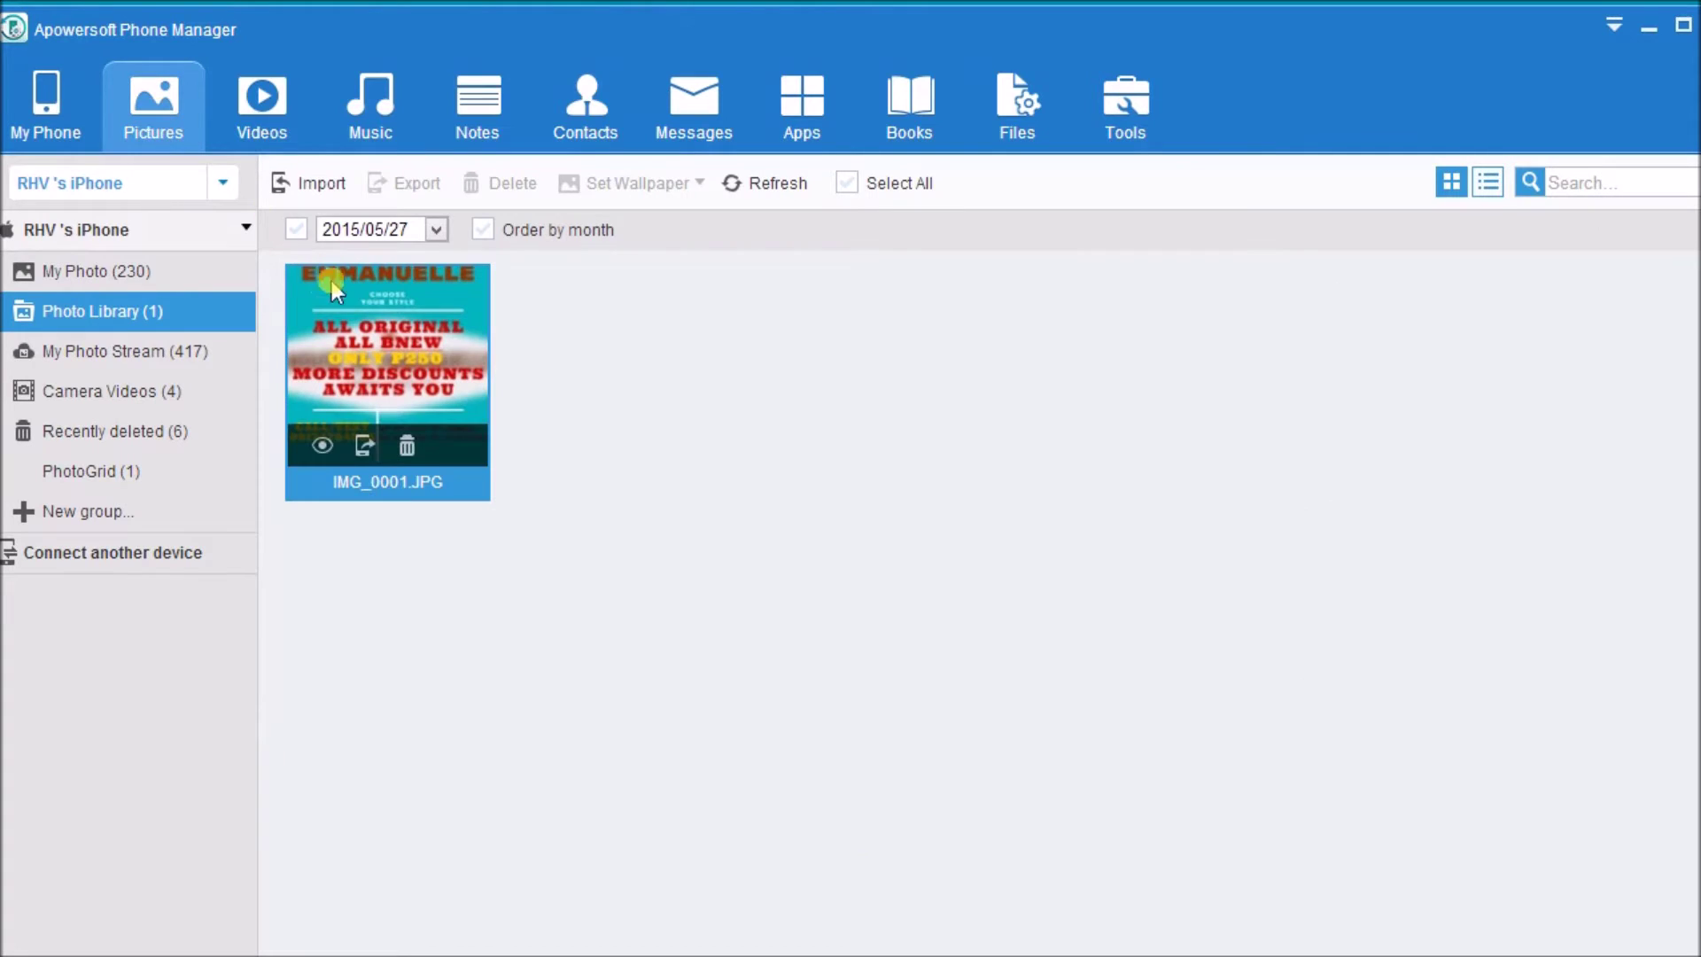
left_click(344, 301)
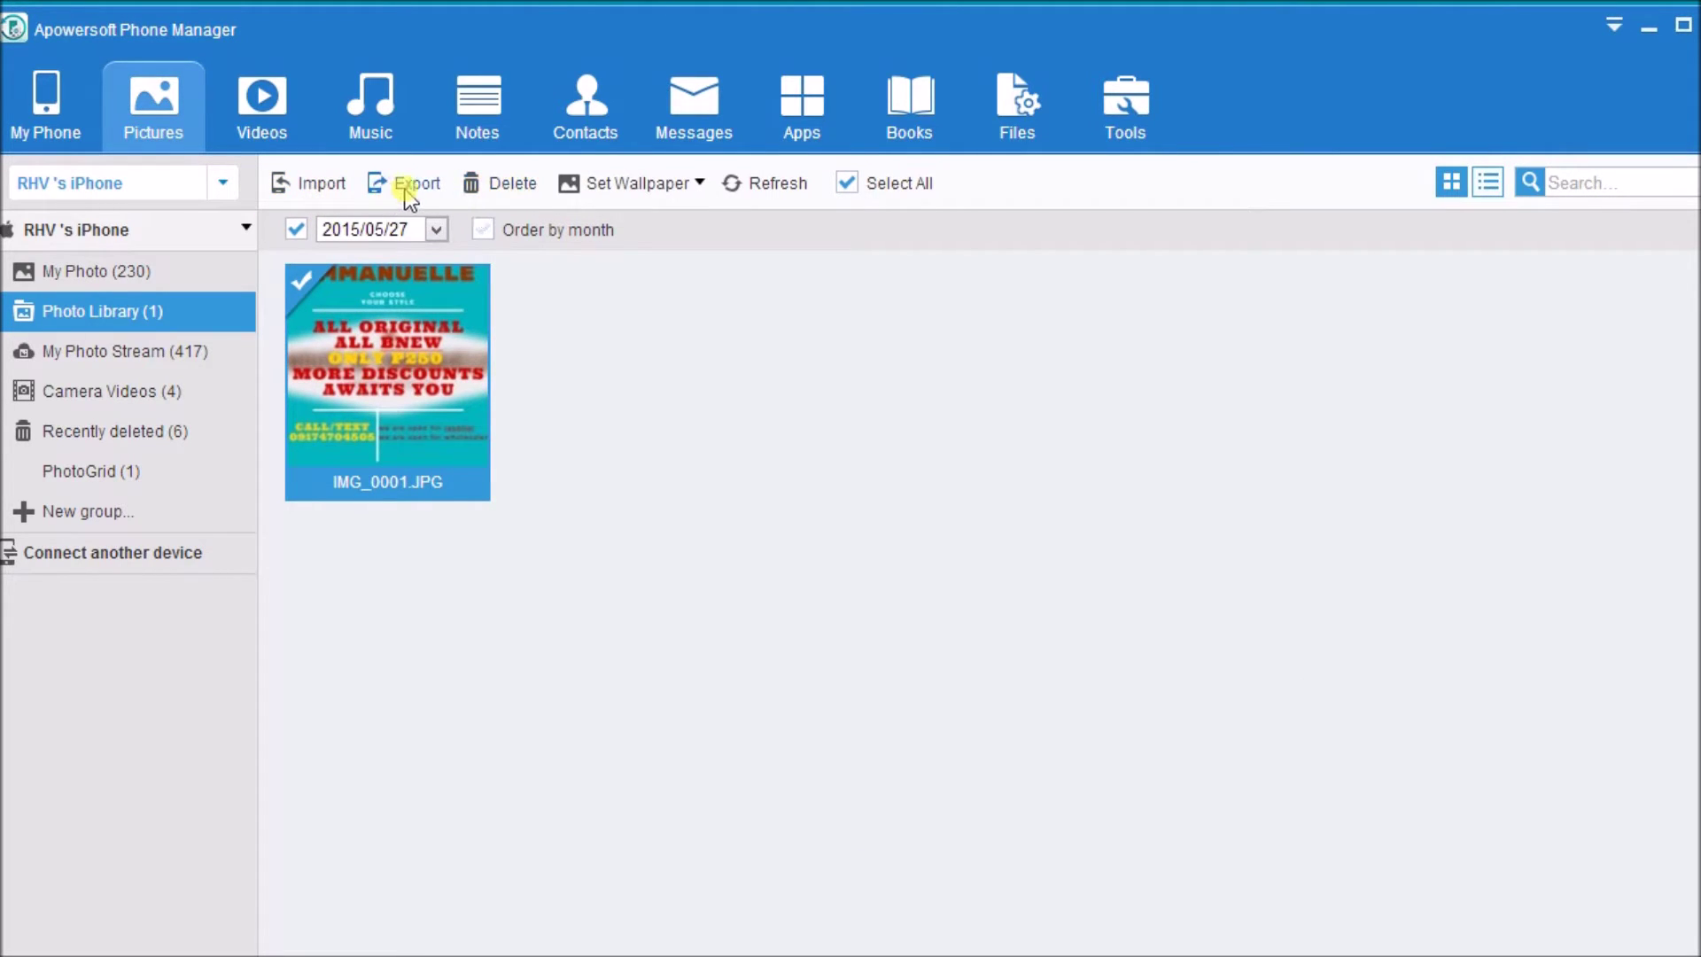
left_click(415, 184)
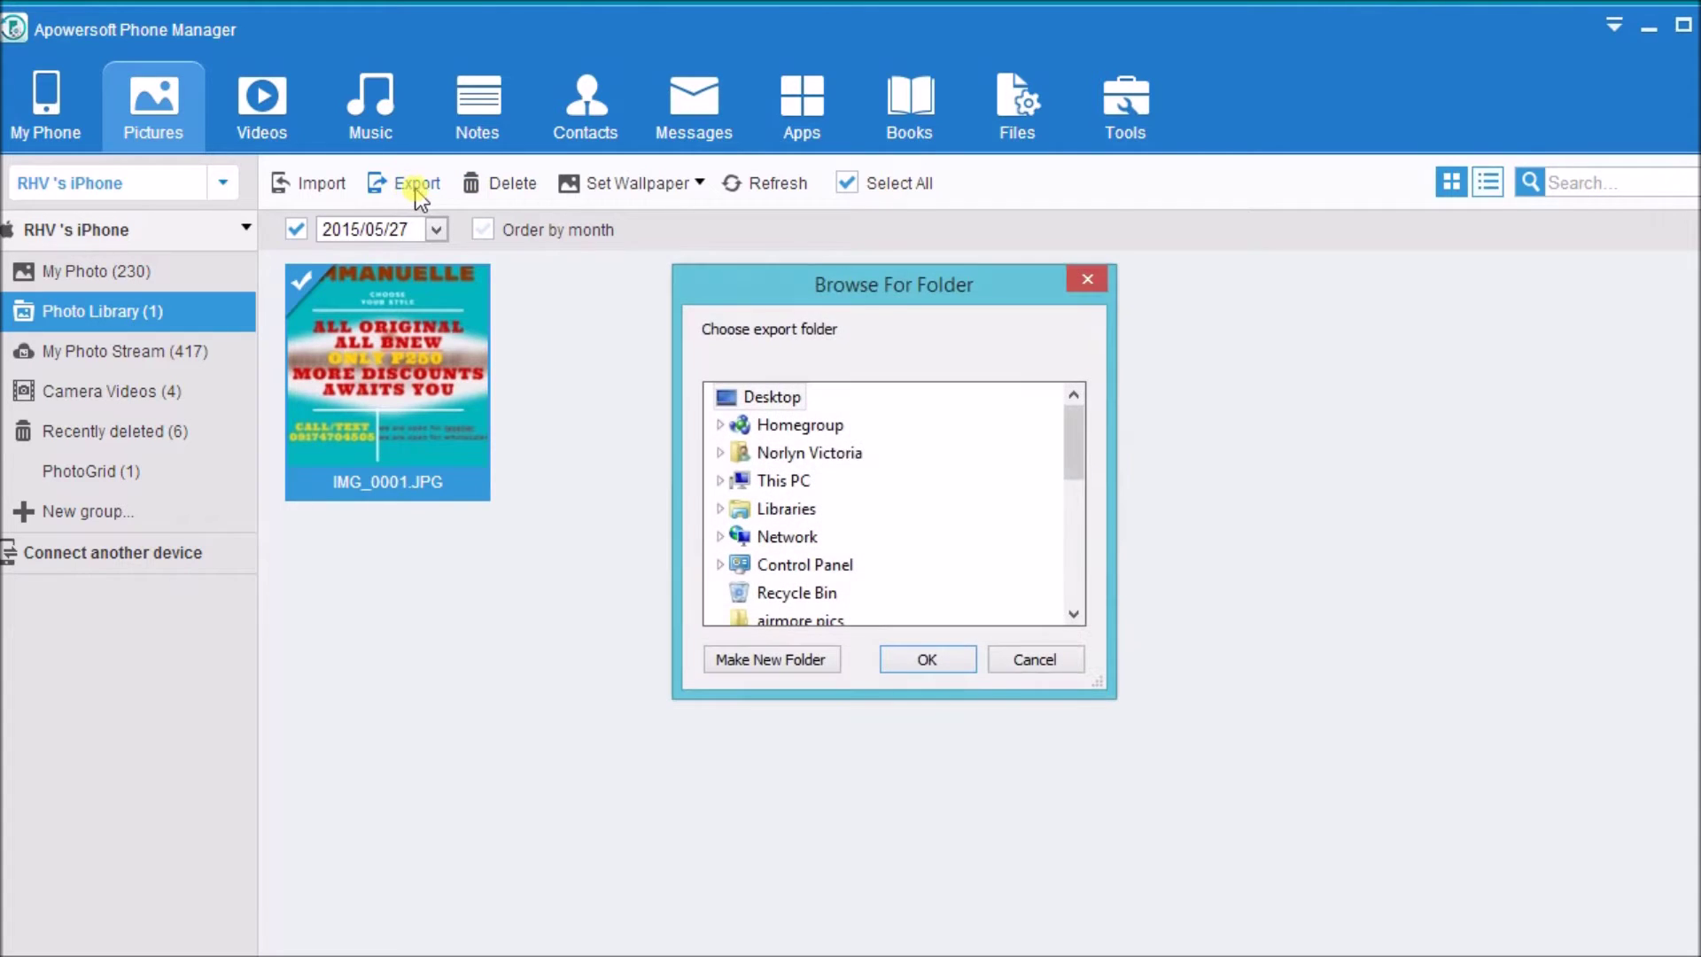
left_click(908, 658)
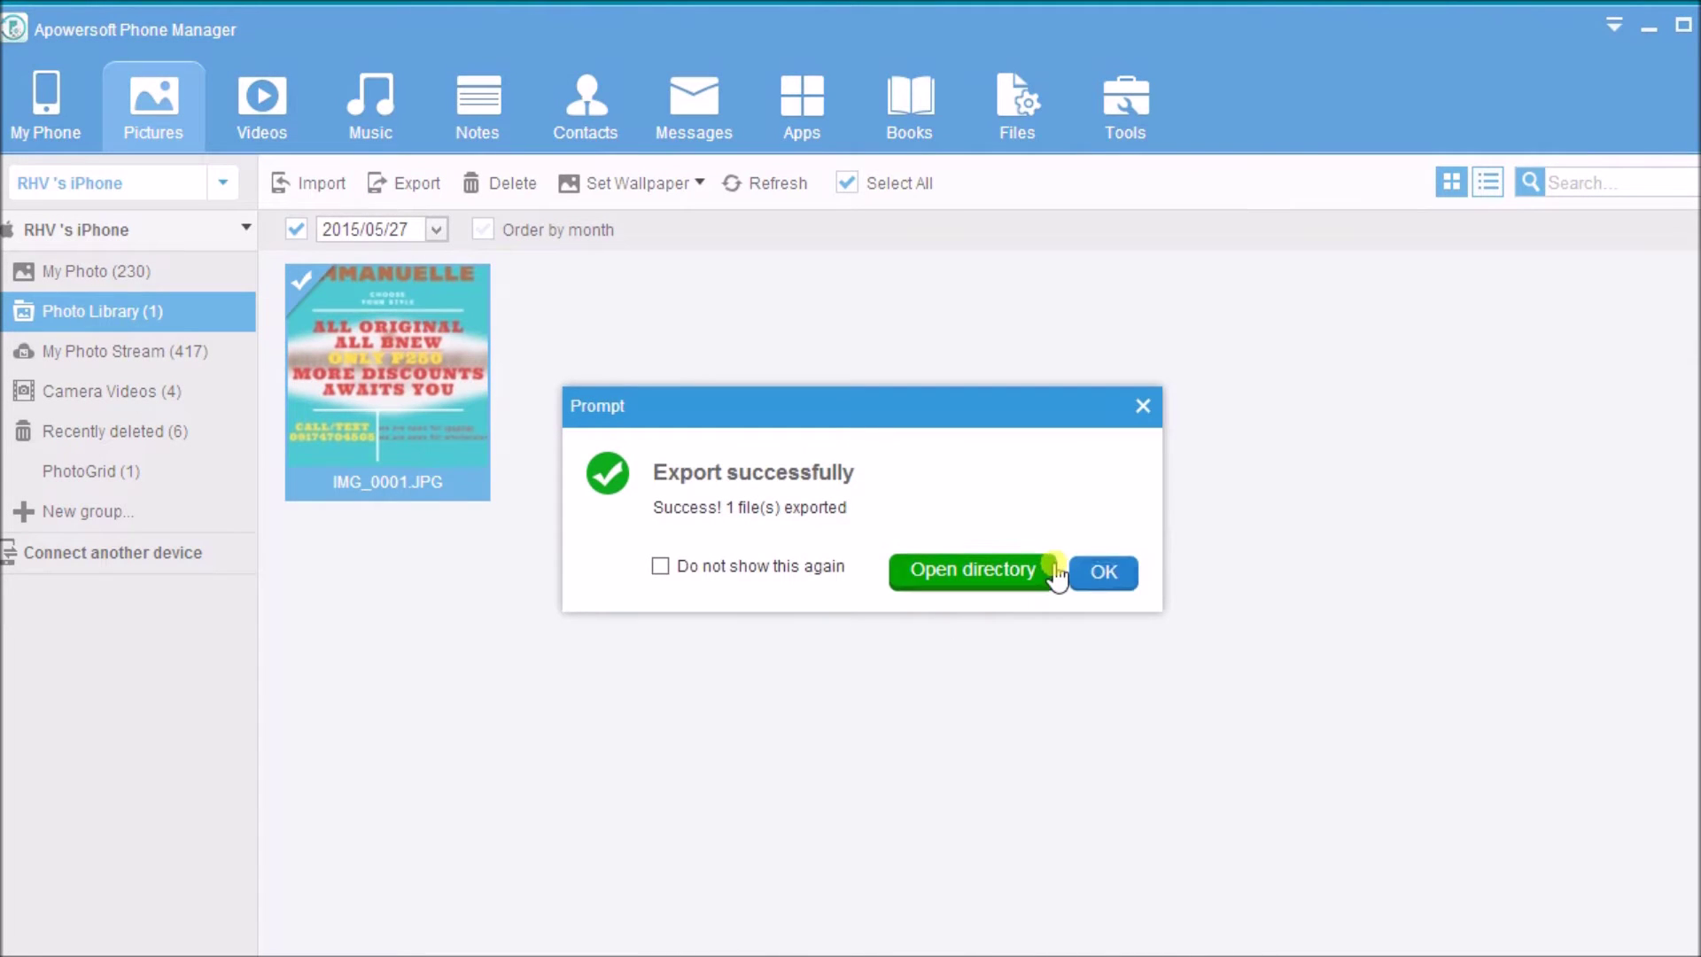
left_click(1102, 574)
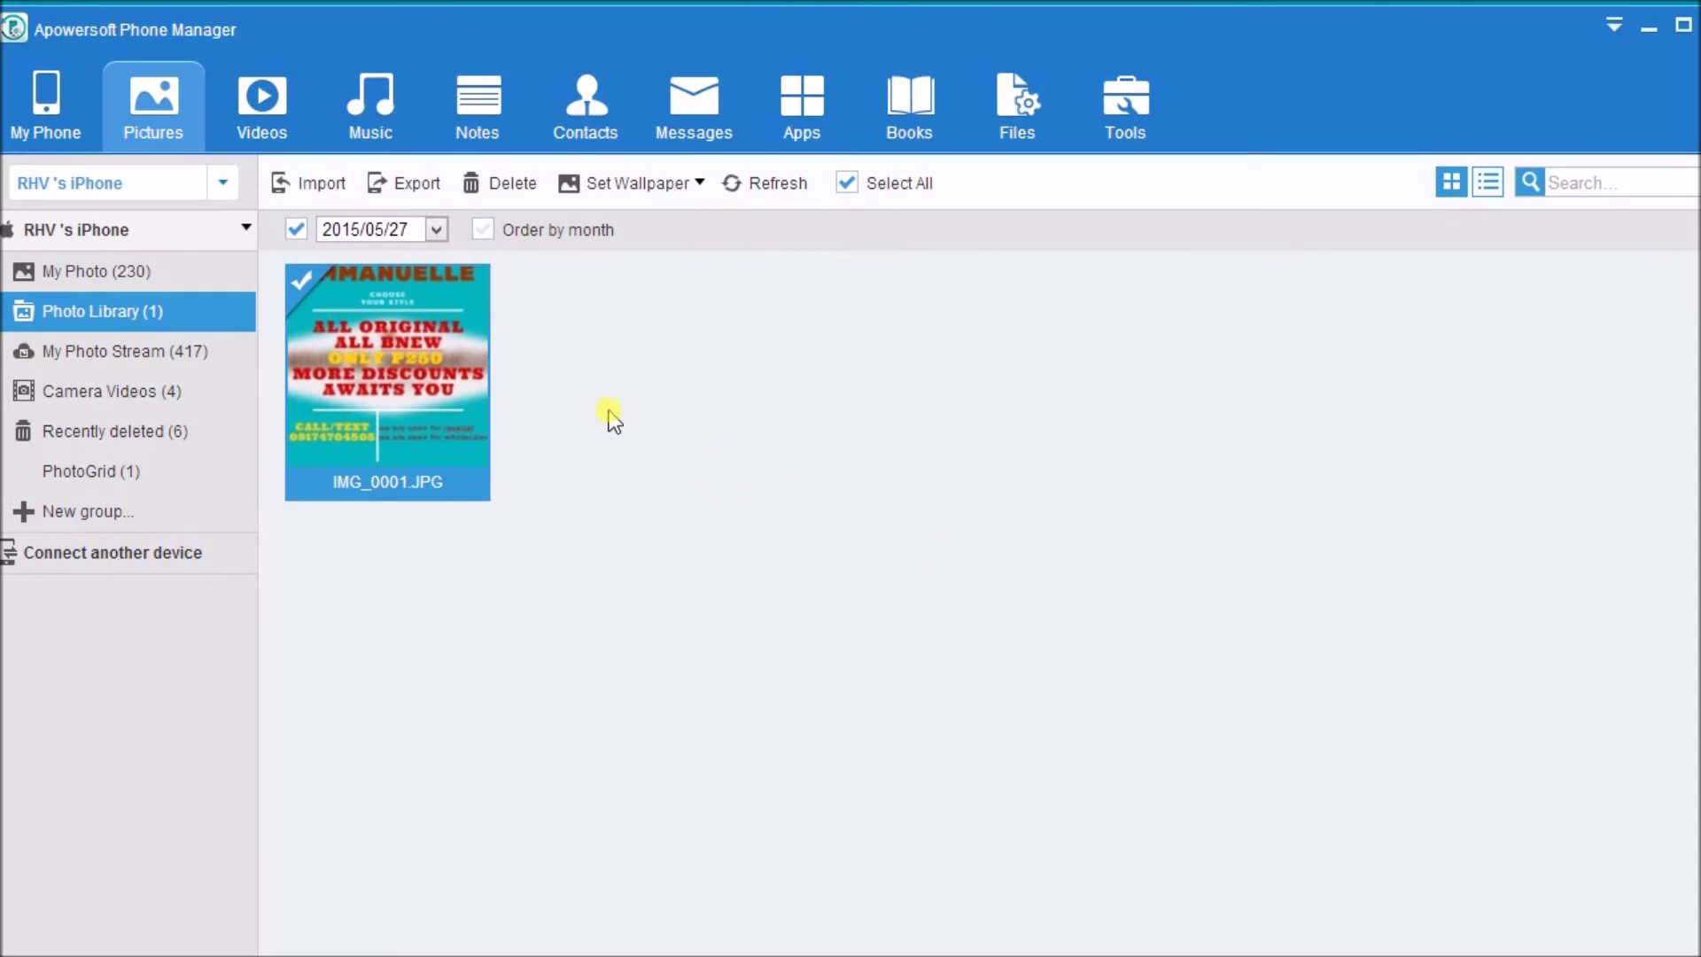
- Import images.jpeg from the Desktop into the Photo Library as IMG_0003.JPG, then uncheck IMG_0001.JPG
left_click(323, 186)
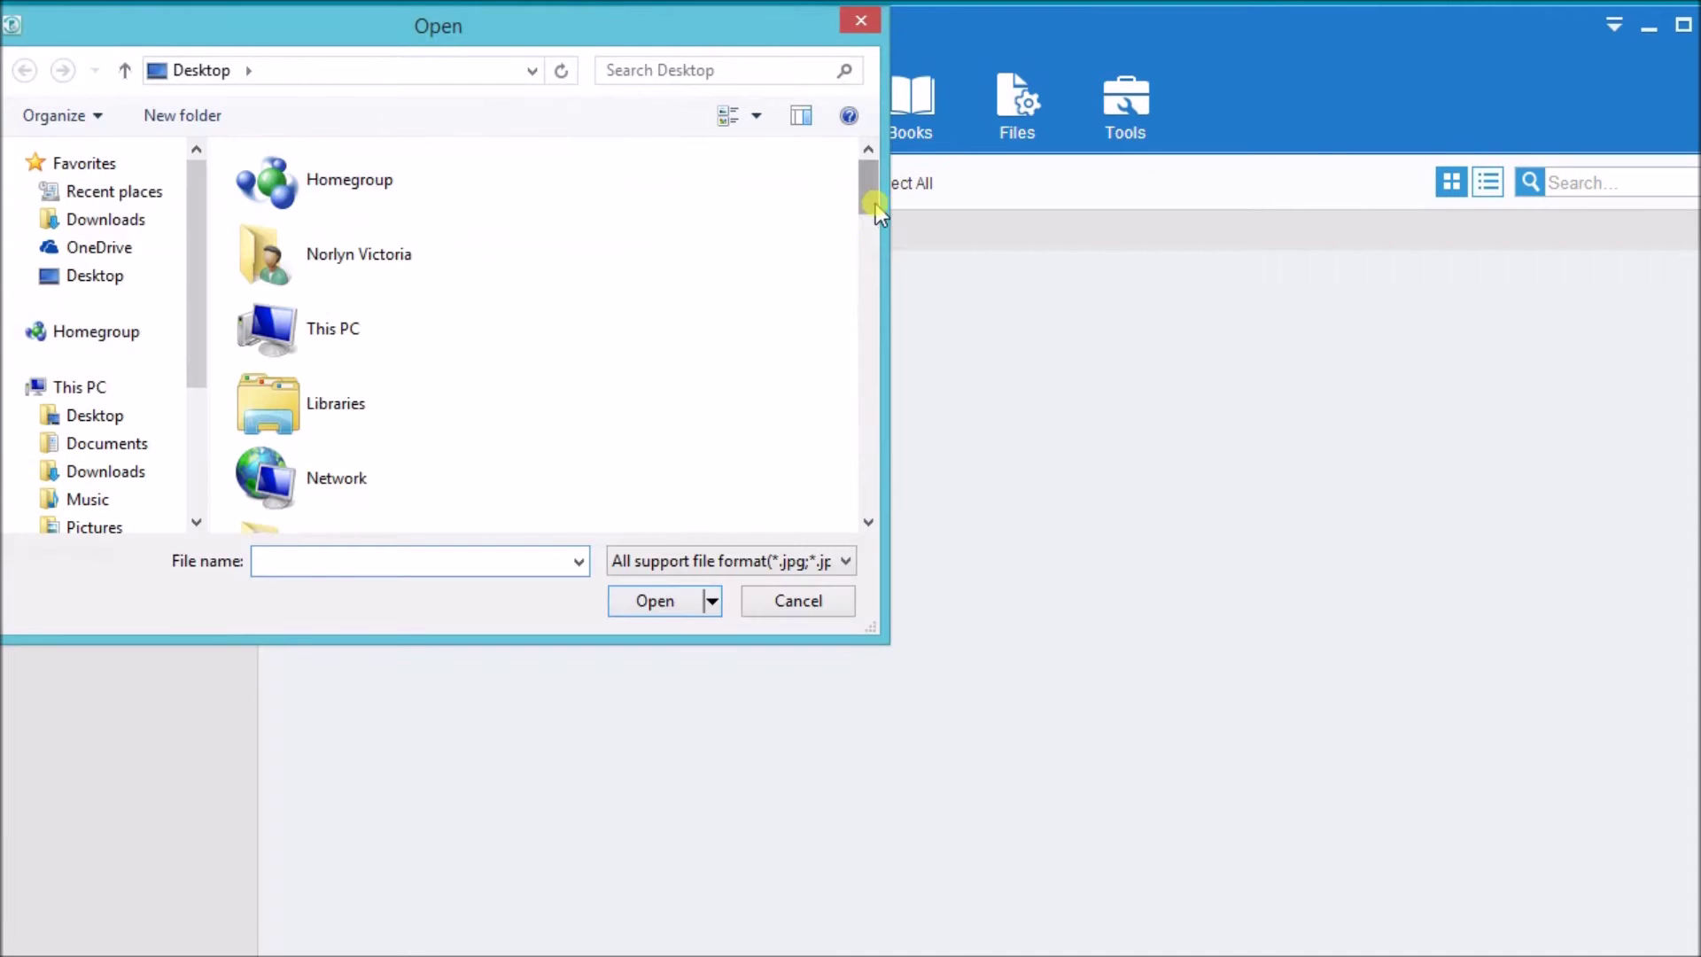
left_click_drag(873, 203, 881, 432)
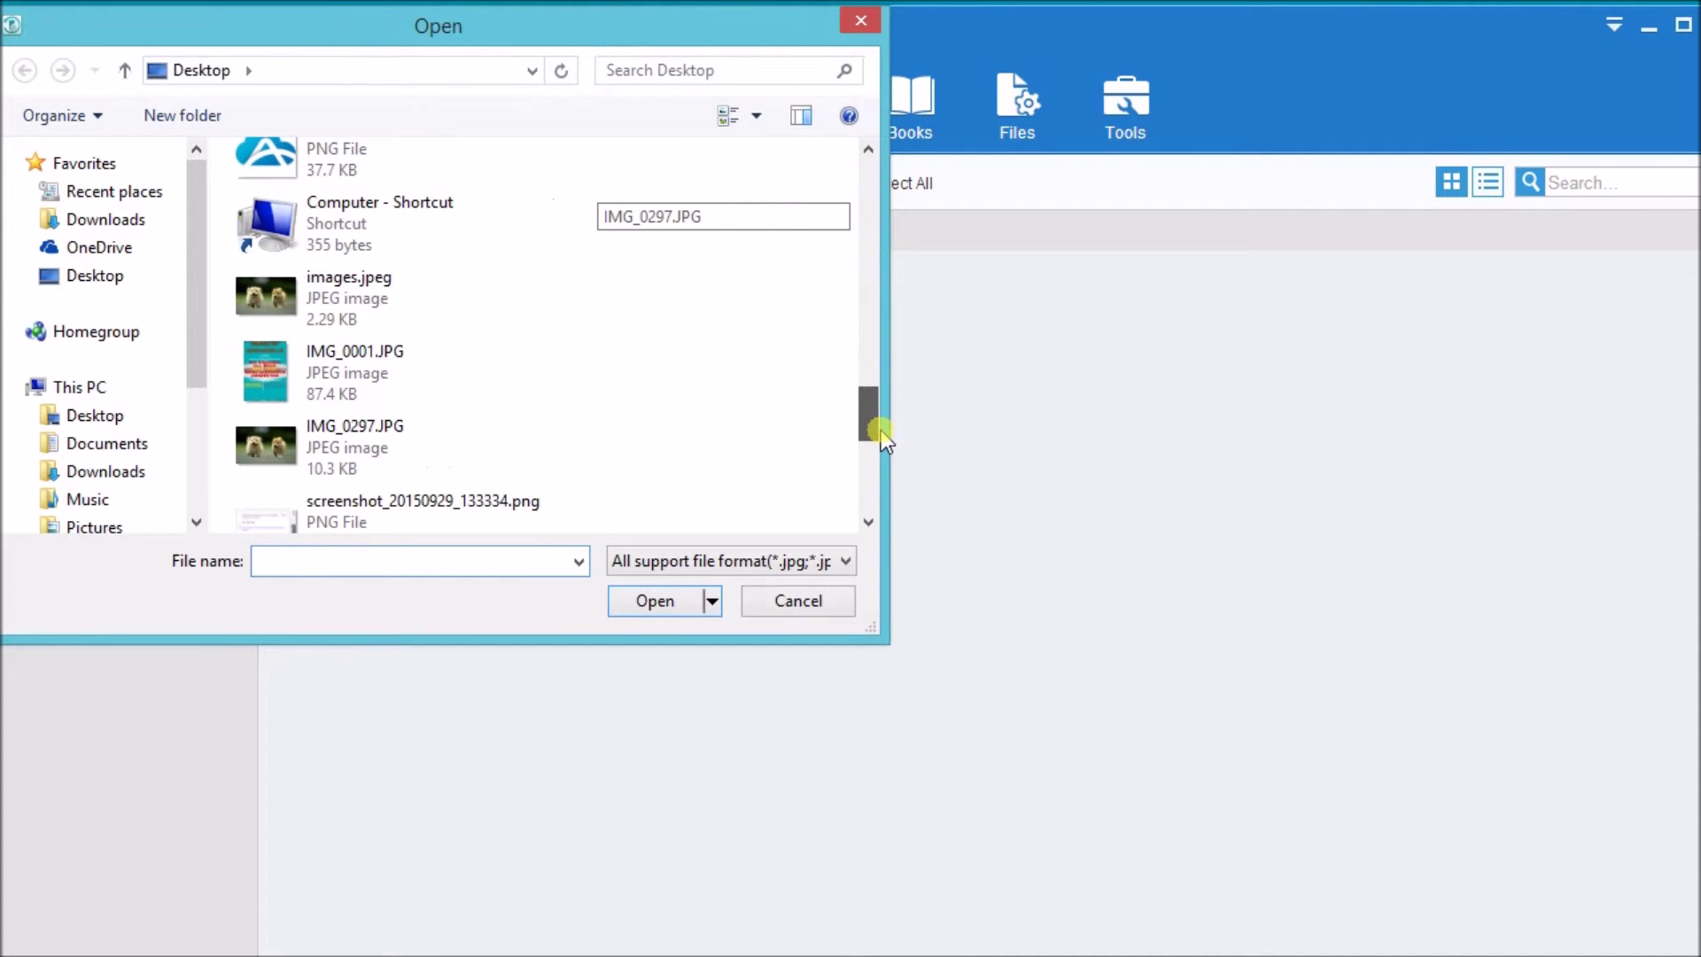
left_click(397, 312)
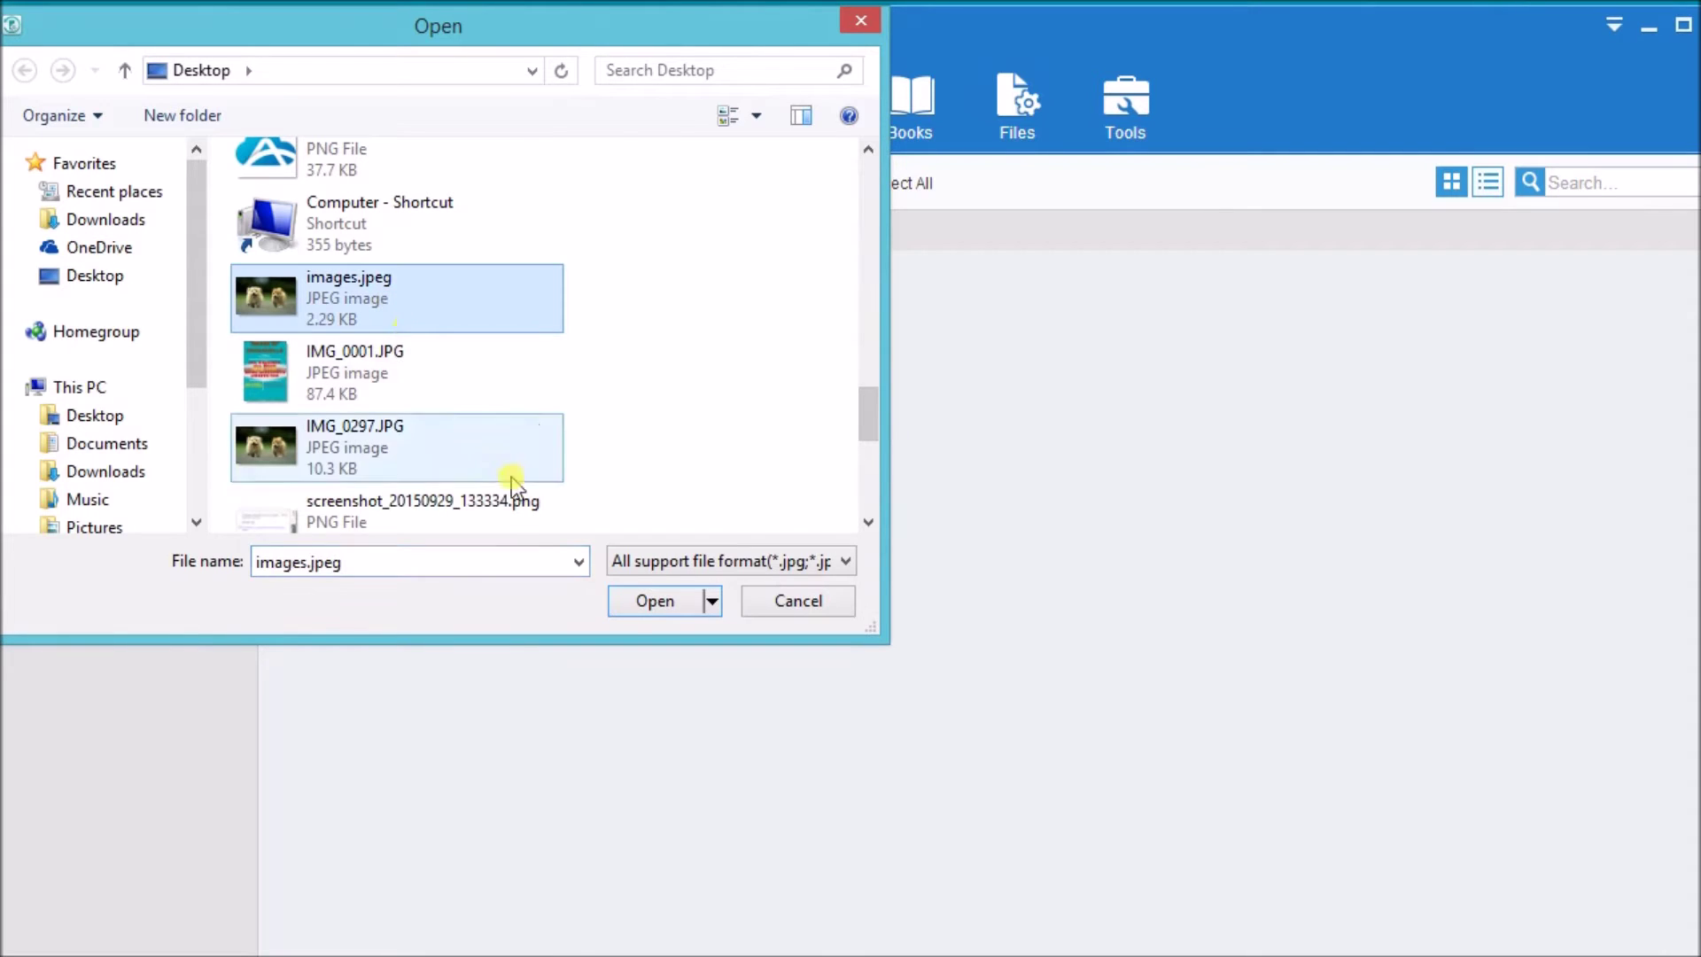
left_click(638, 610)
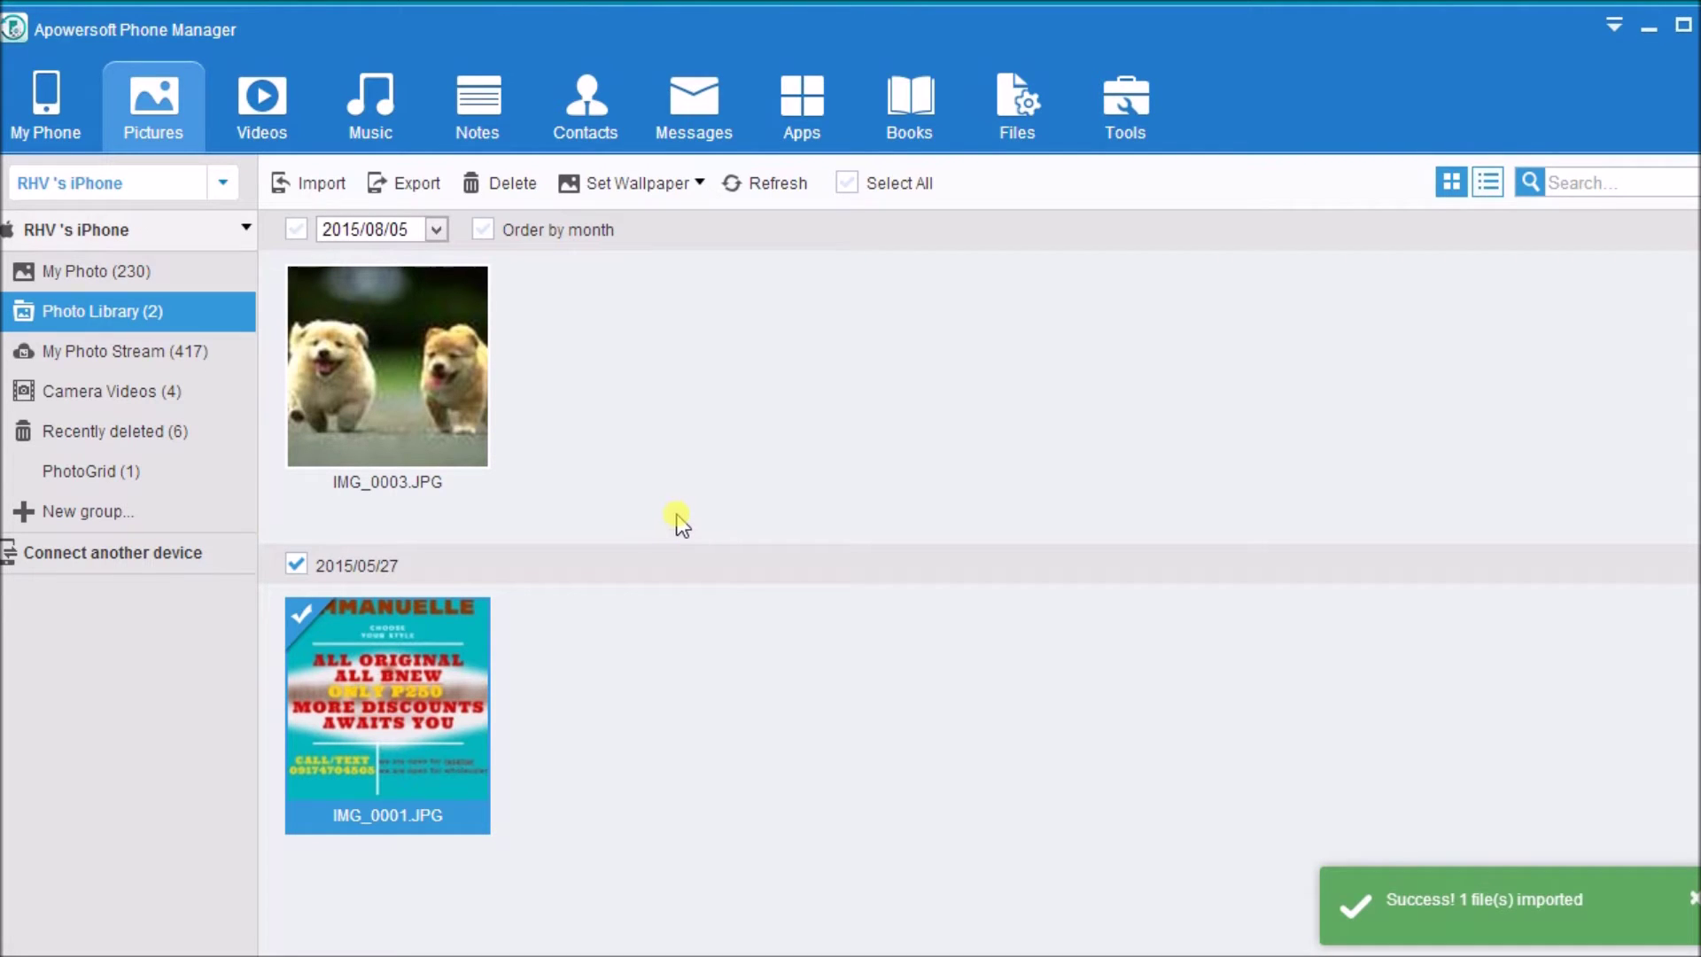
mouse_move(422, 346)
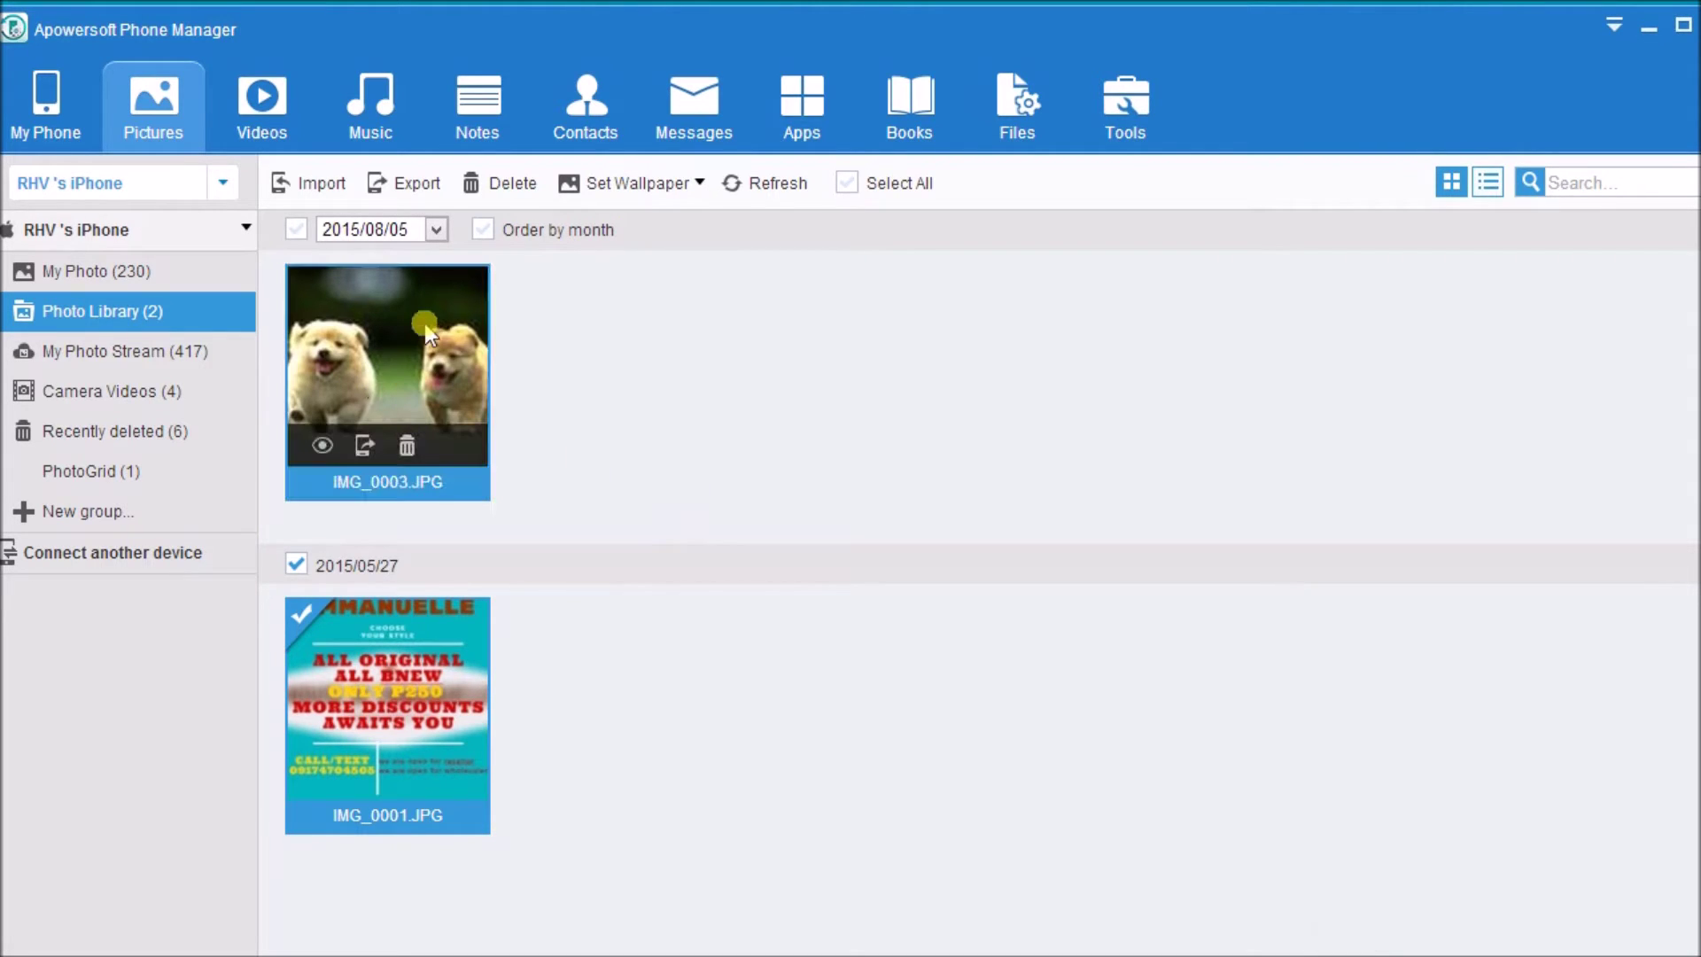
left_click(296, 565)
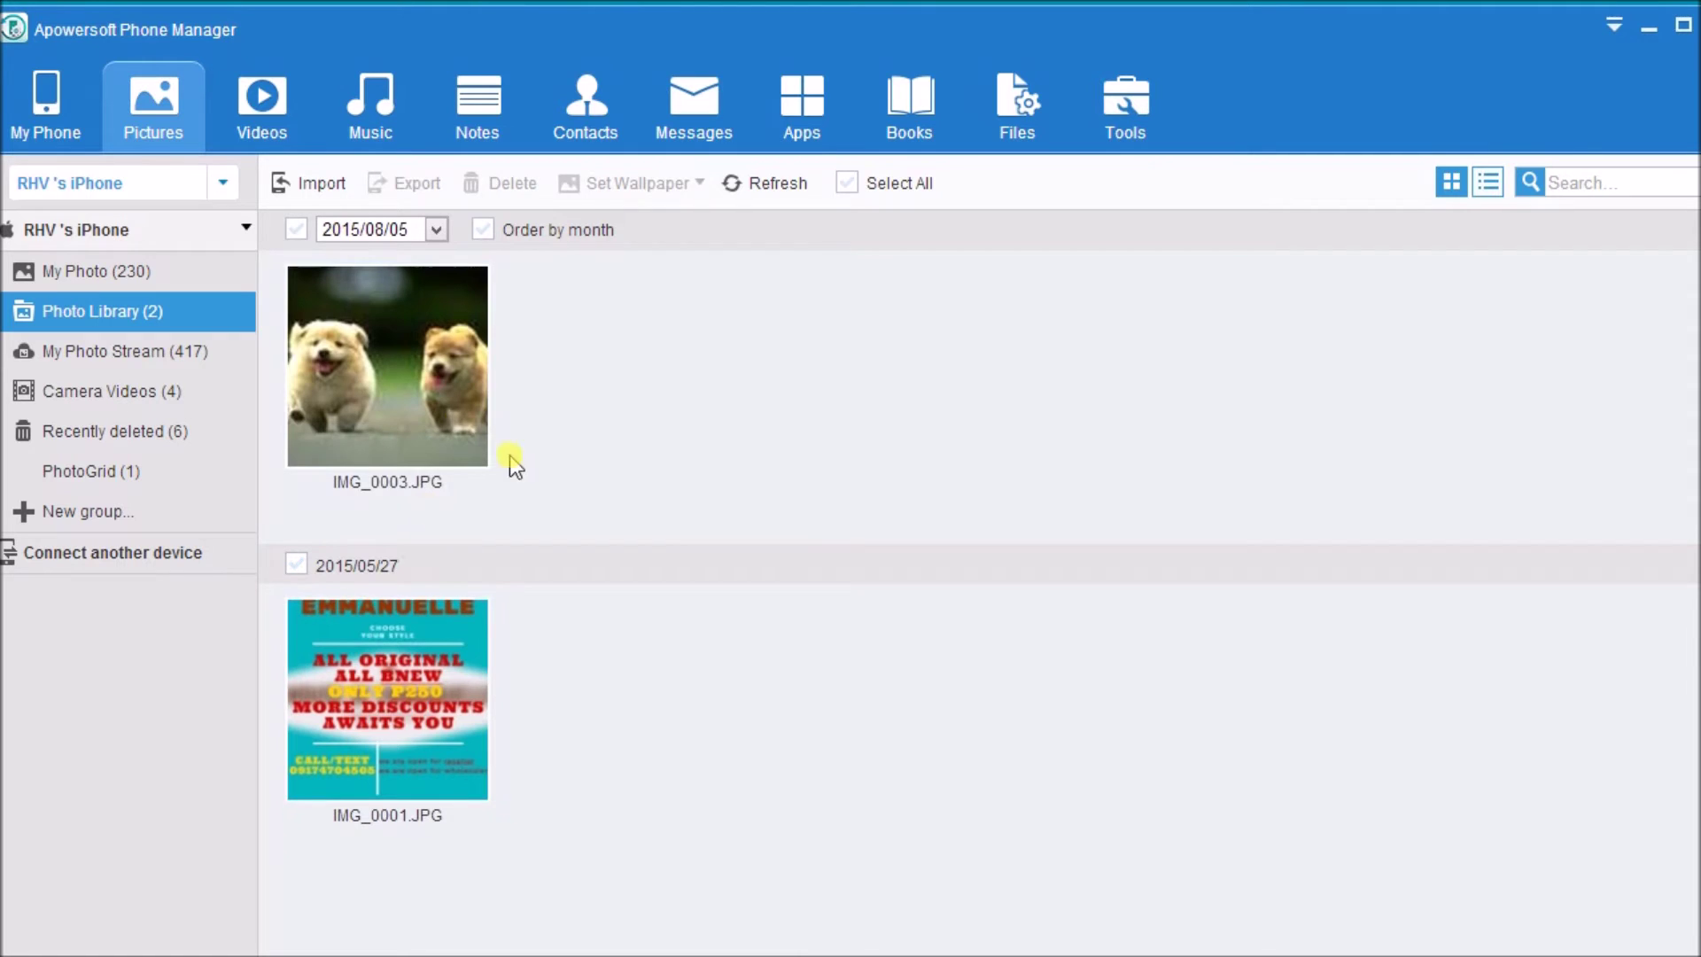
- Delete the puppies photo IMG_0003.JPG from the Photo Library
left_click(363, 292)
left_click(512, 183)
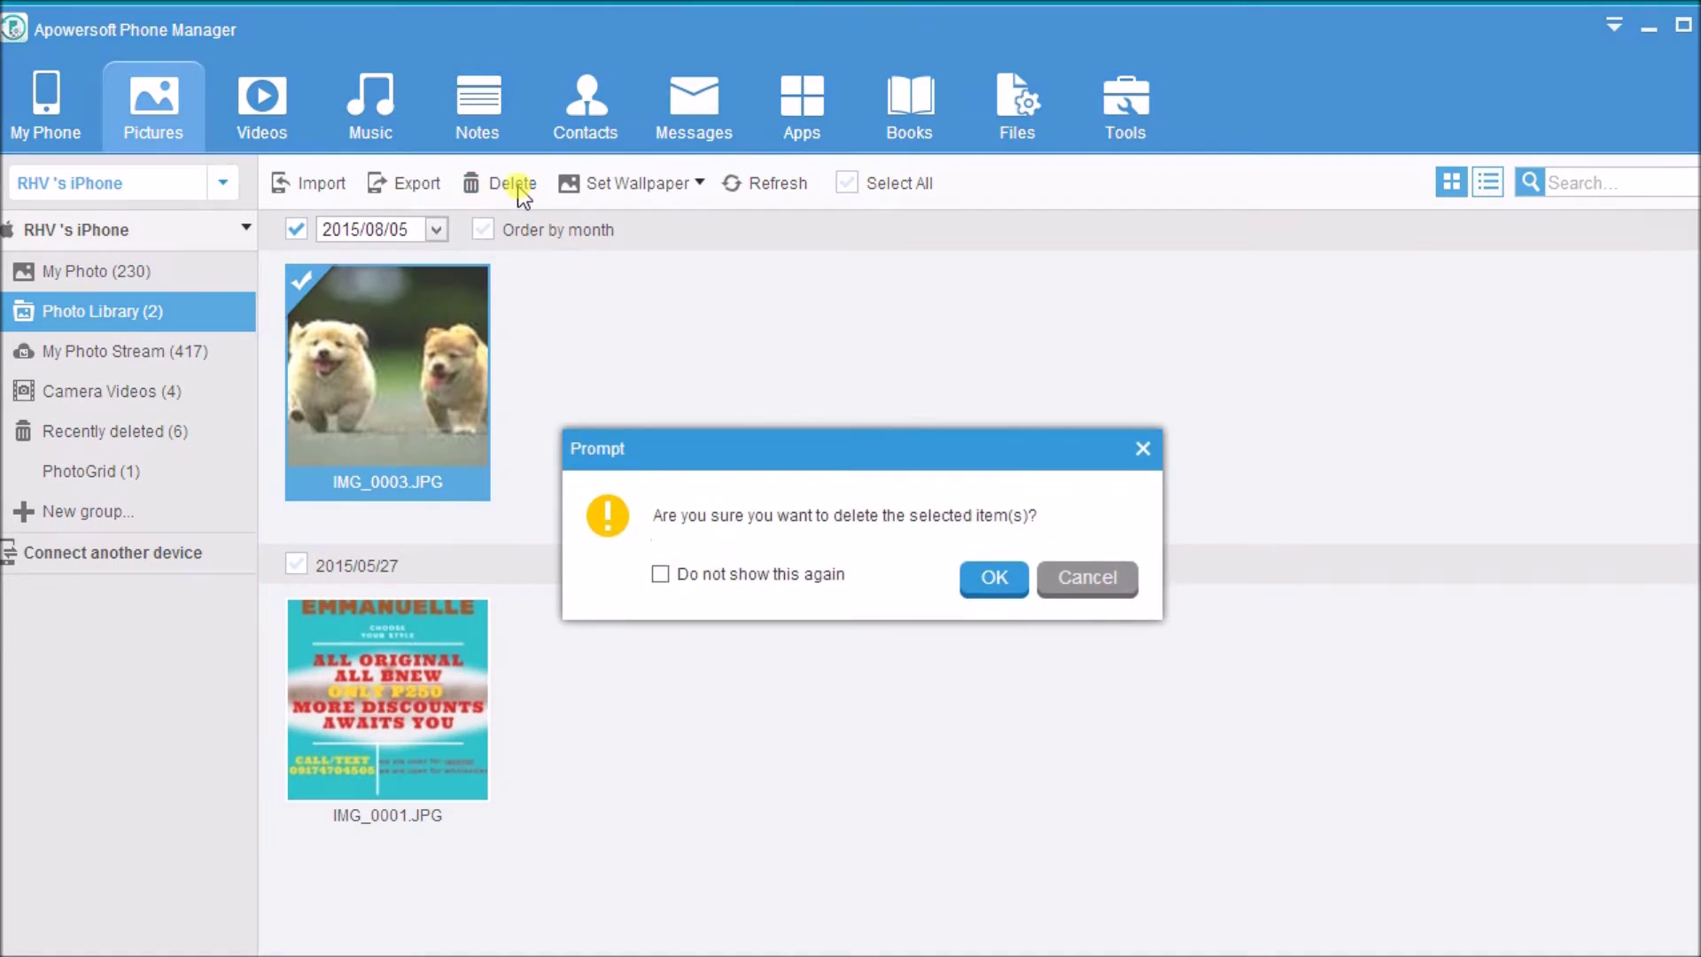
left_click(996, 558)
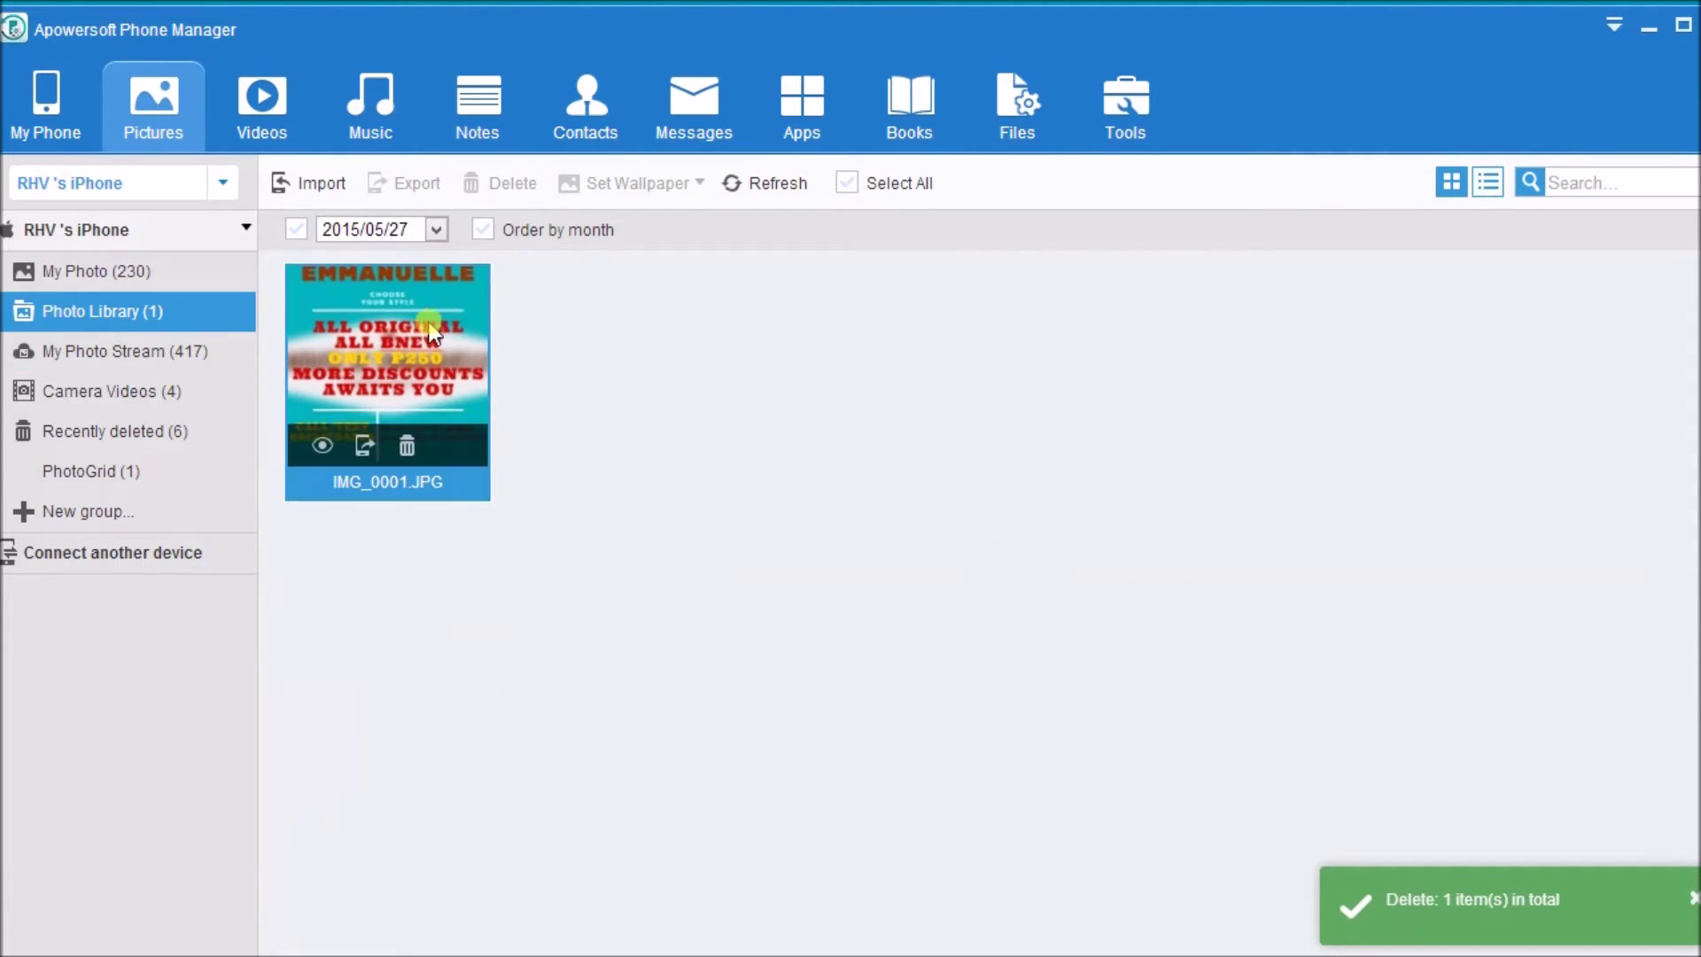
- Re-tick IMG_0001.JPG and move on to the phone's Videos section
left_click(387, 363)
left_click(635, 181)
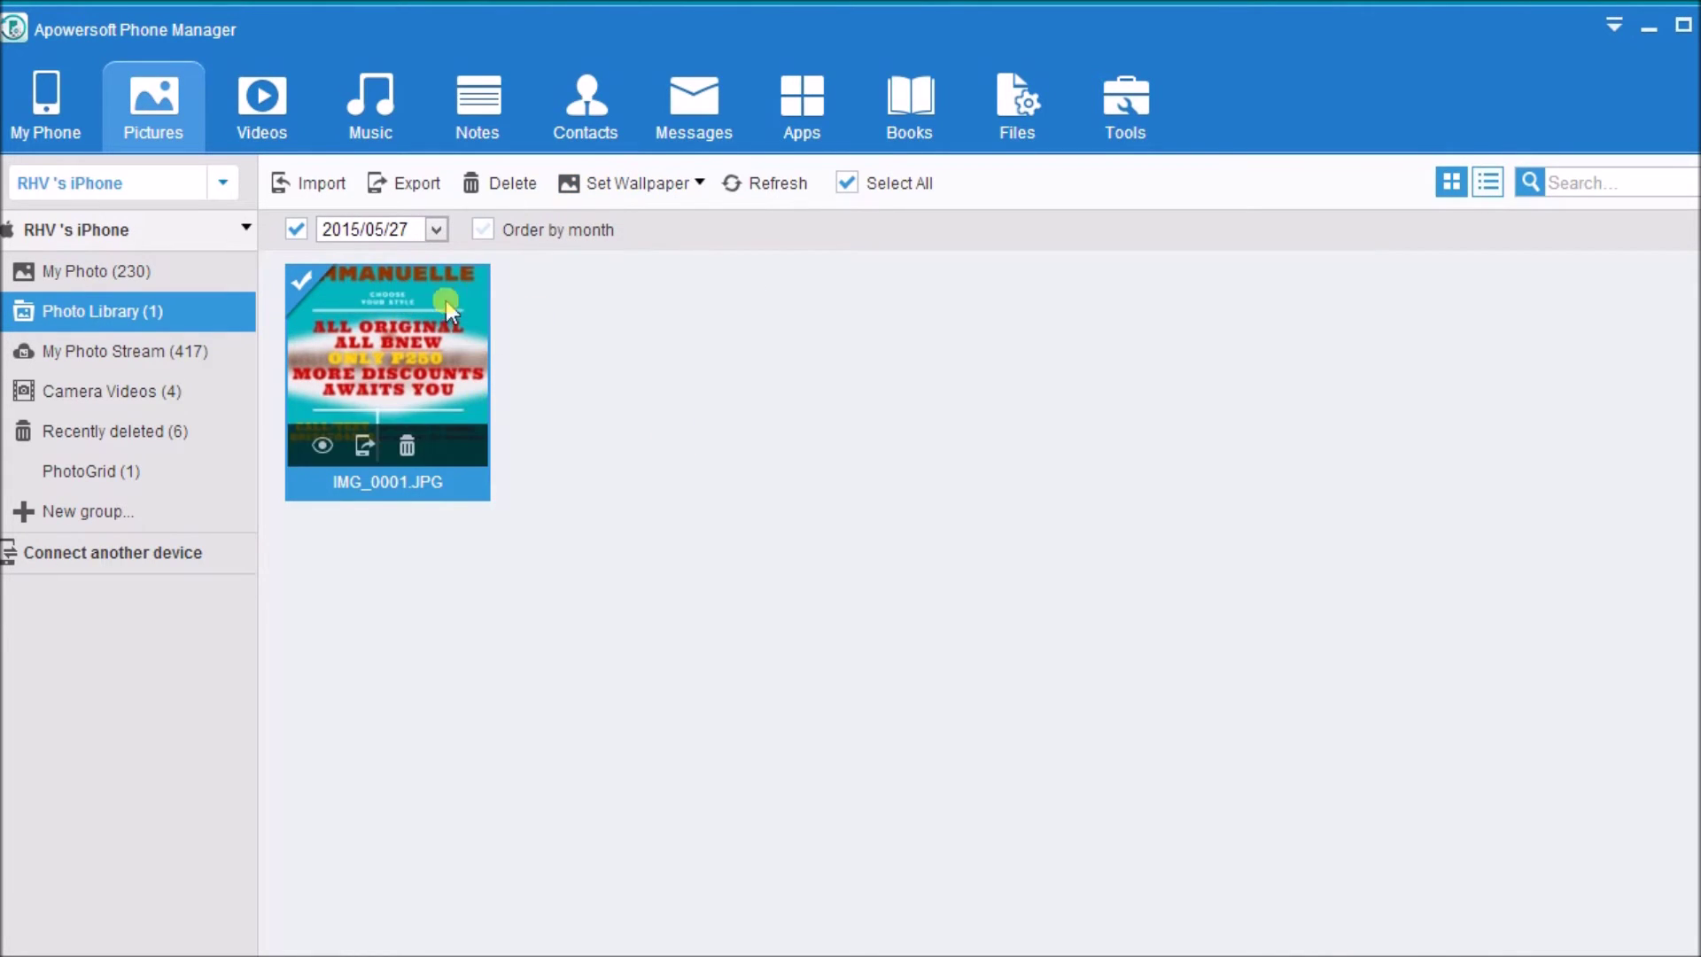
left_click(259, 124)
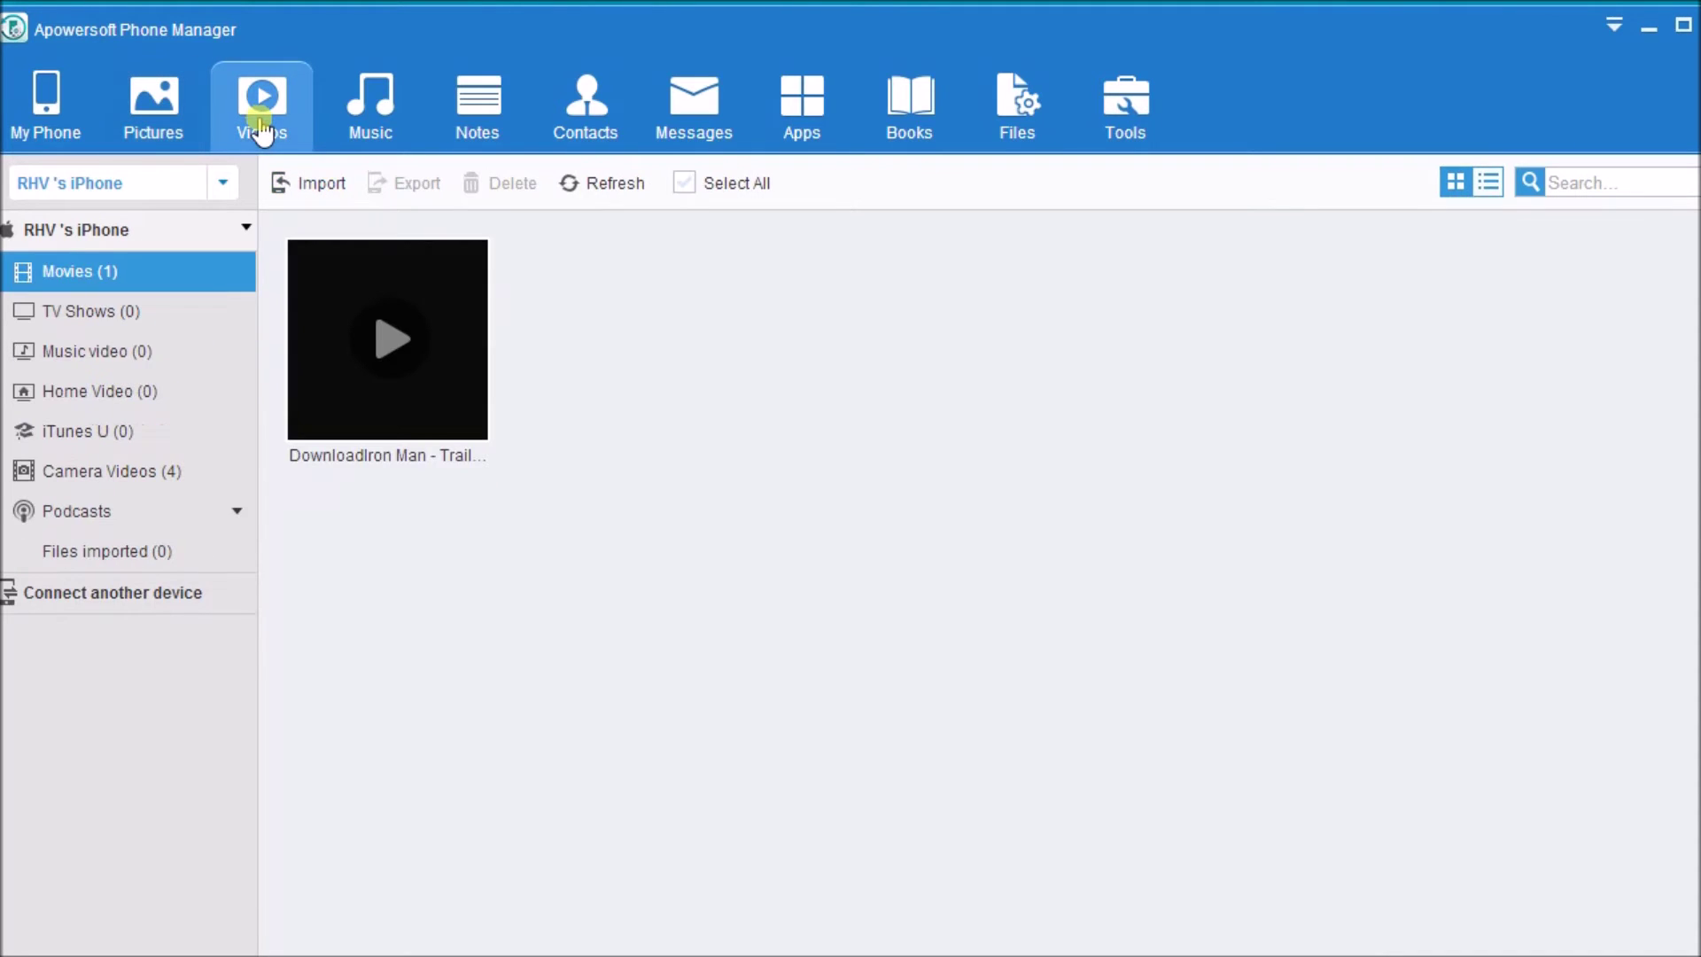
- Cancel a video import, tick the trailer movie, then show My Music (6) and start an mp3 import
left_click(317, 186)
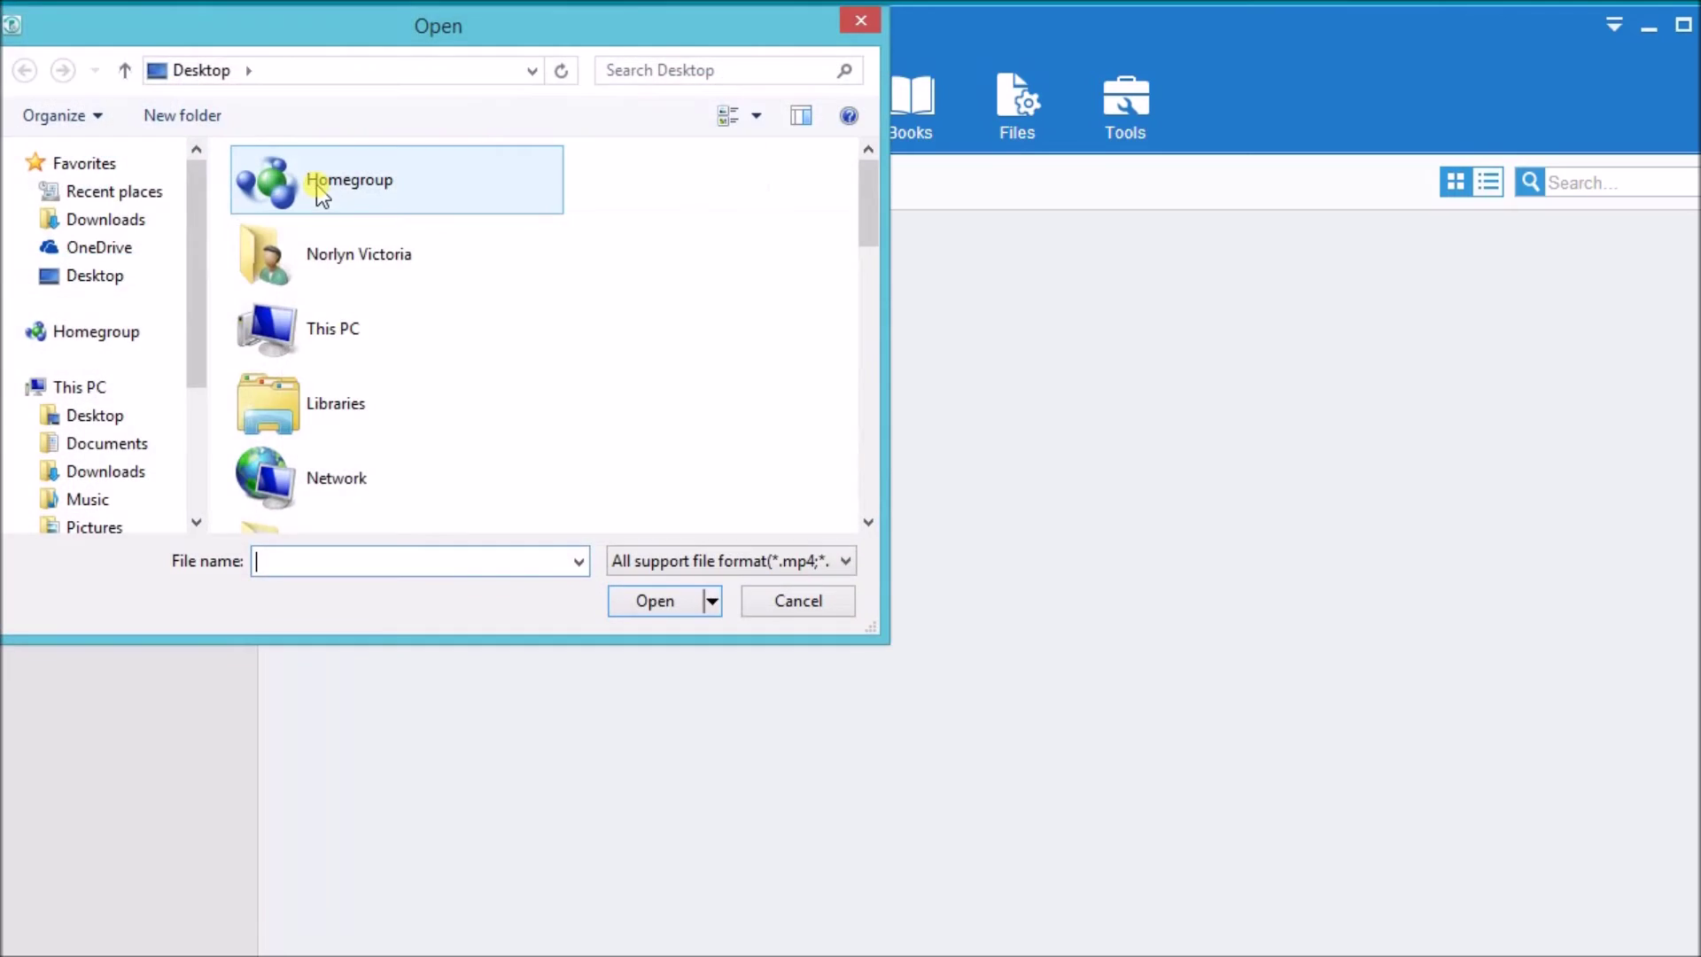
left_click(862, 28)
left_click(337, 244)
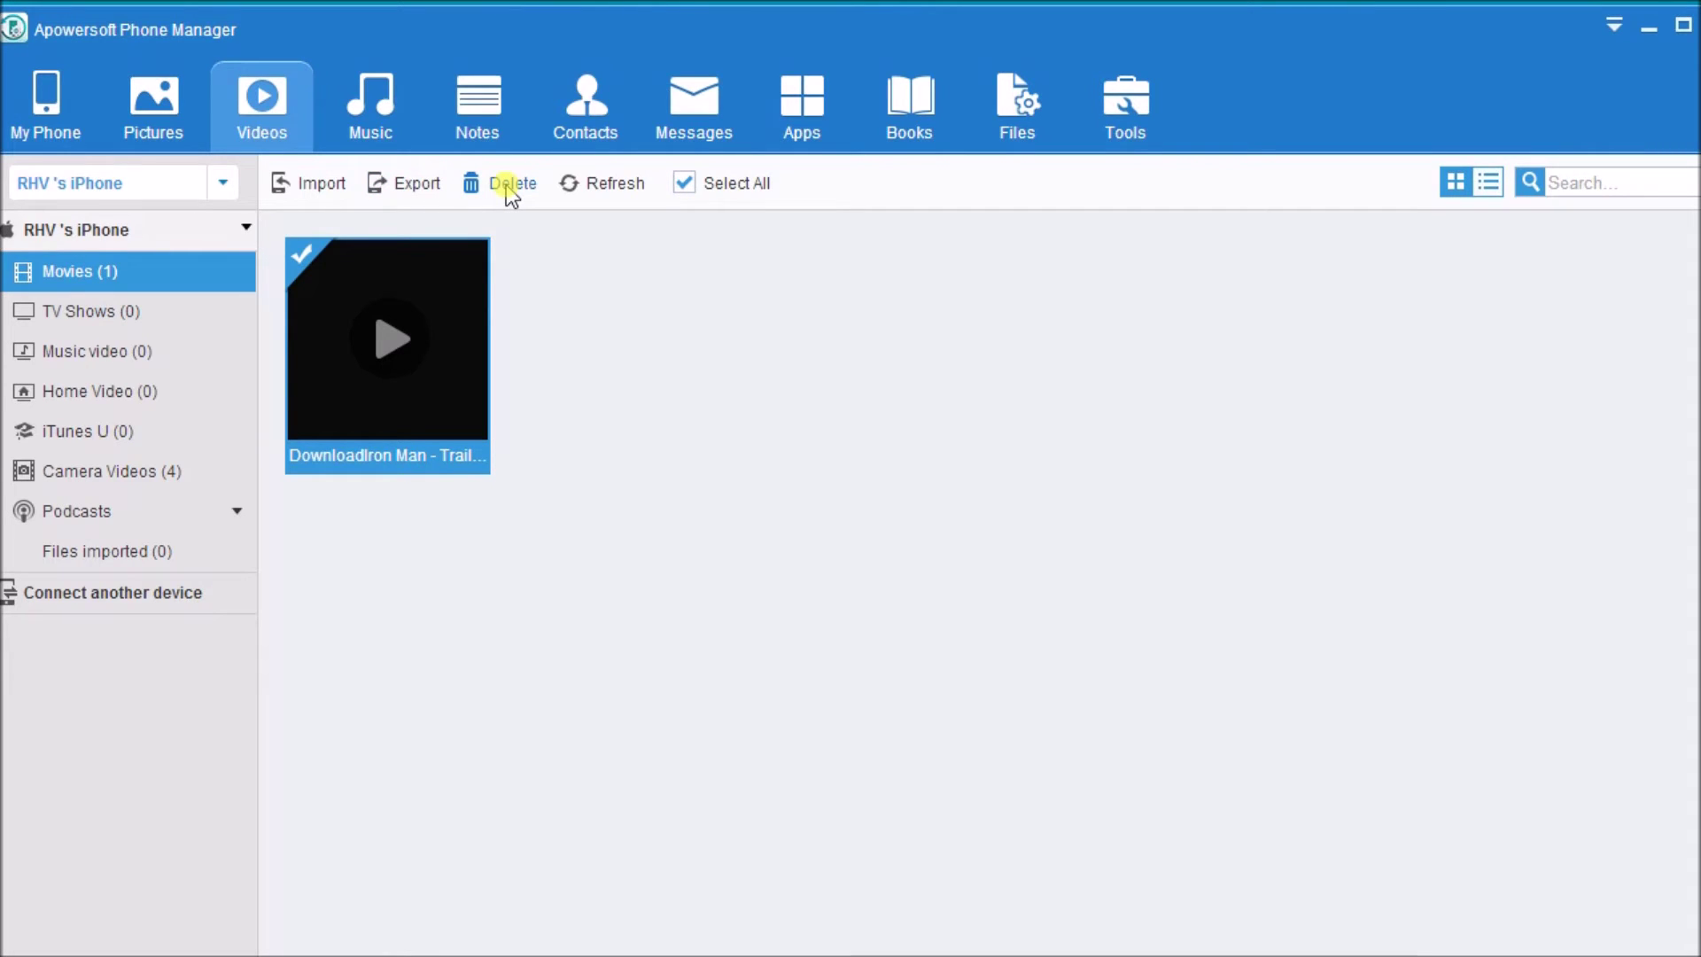
left_click(376, 131)
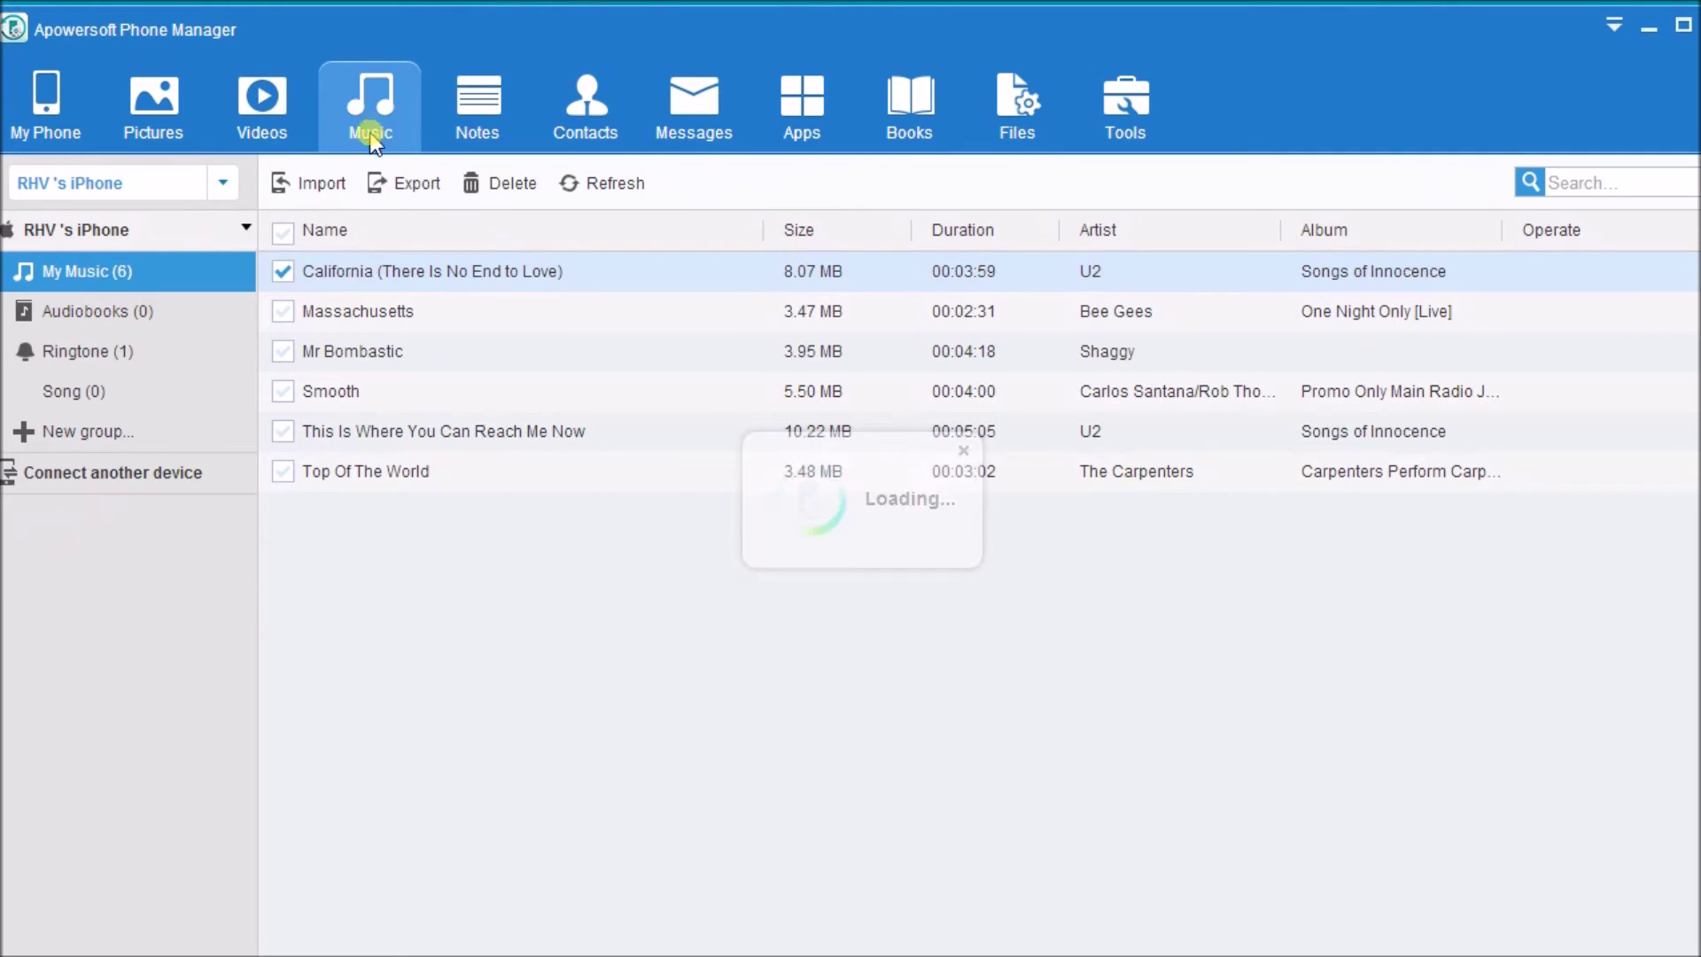
left_click(313, 184)
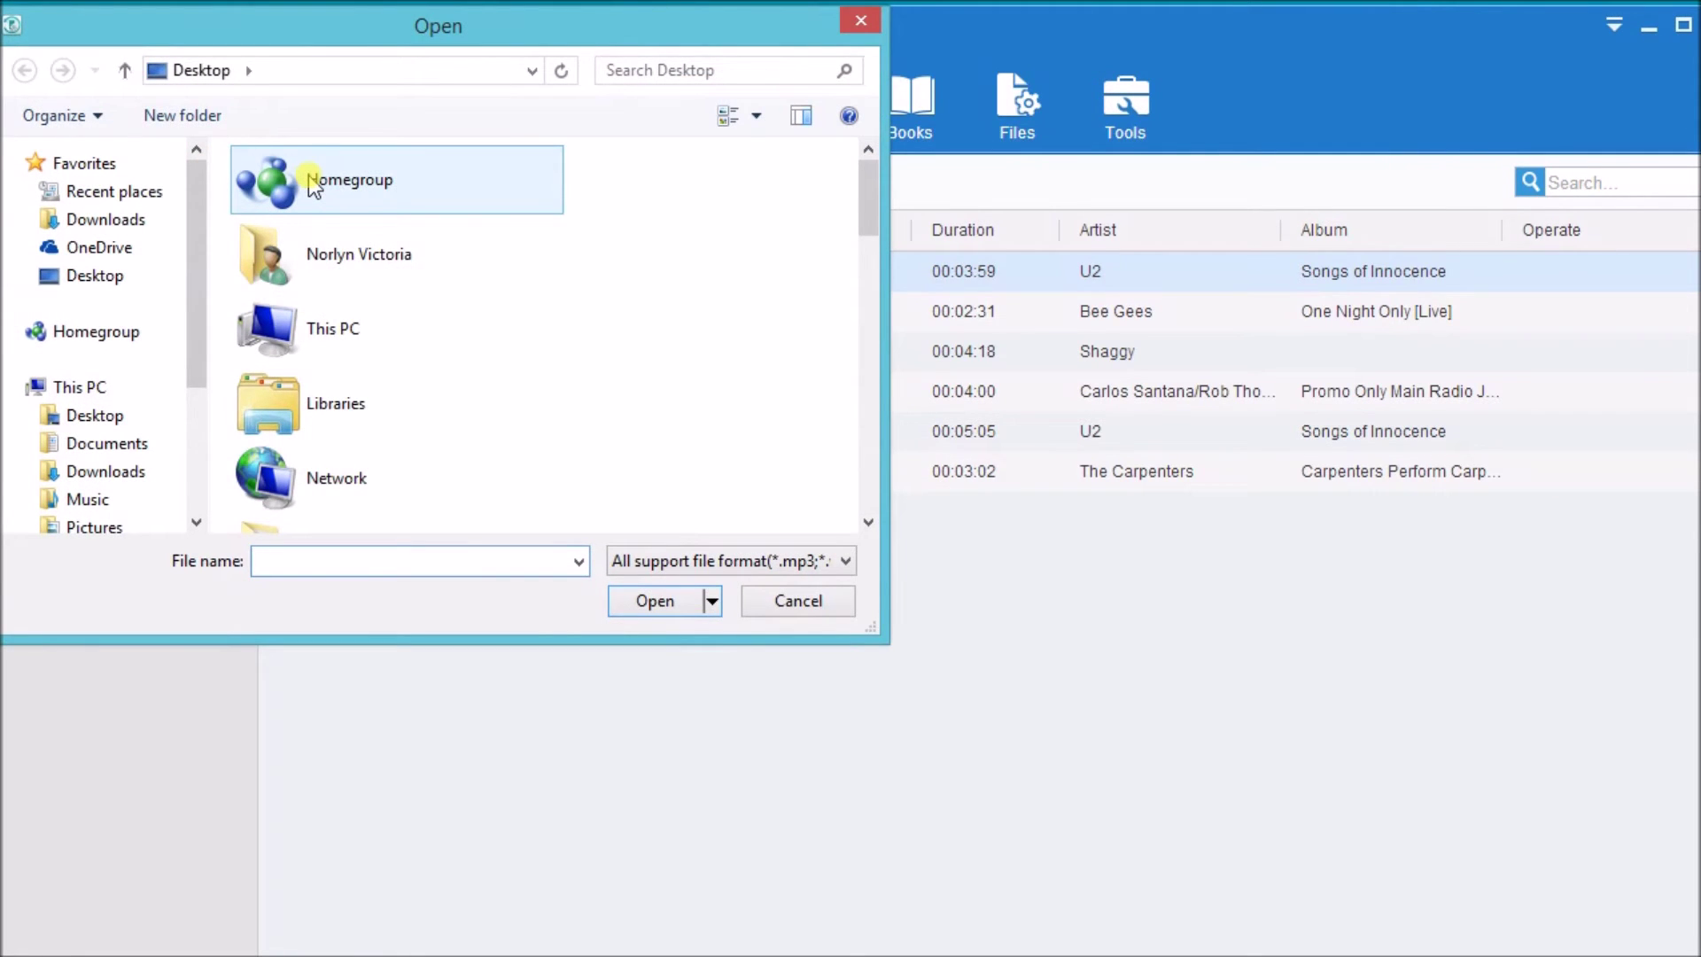
- Cancel the music import, select all six songs, close the export folder chooser, and open Notes
left_click(860, 21)
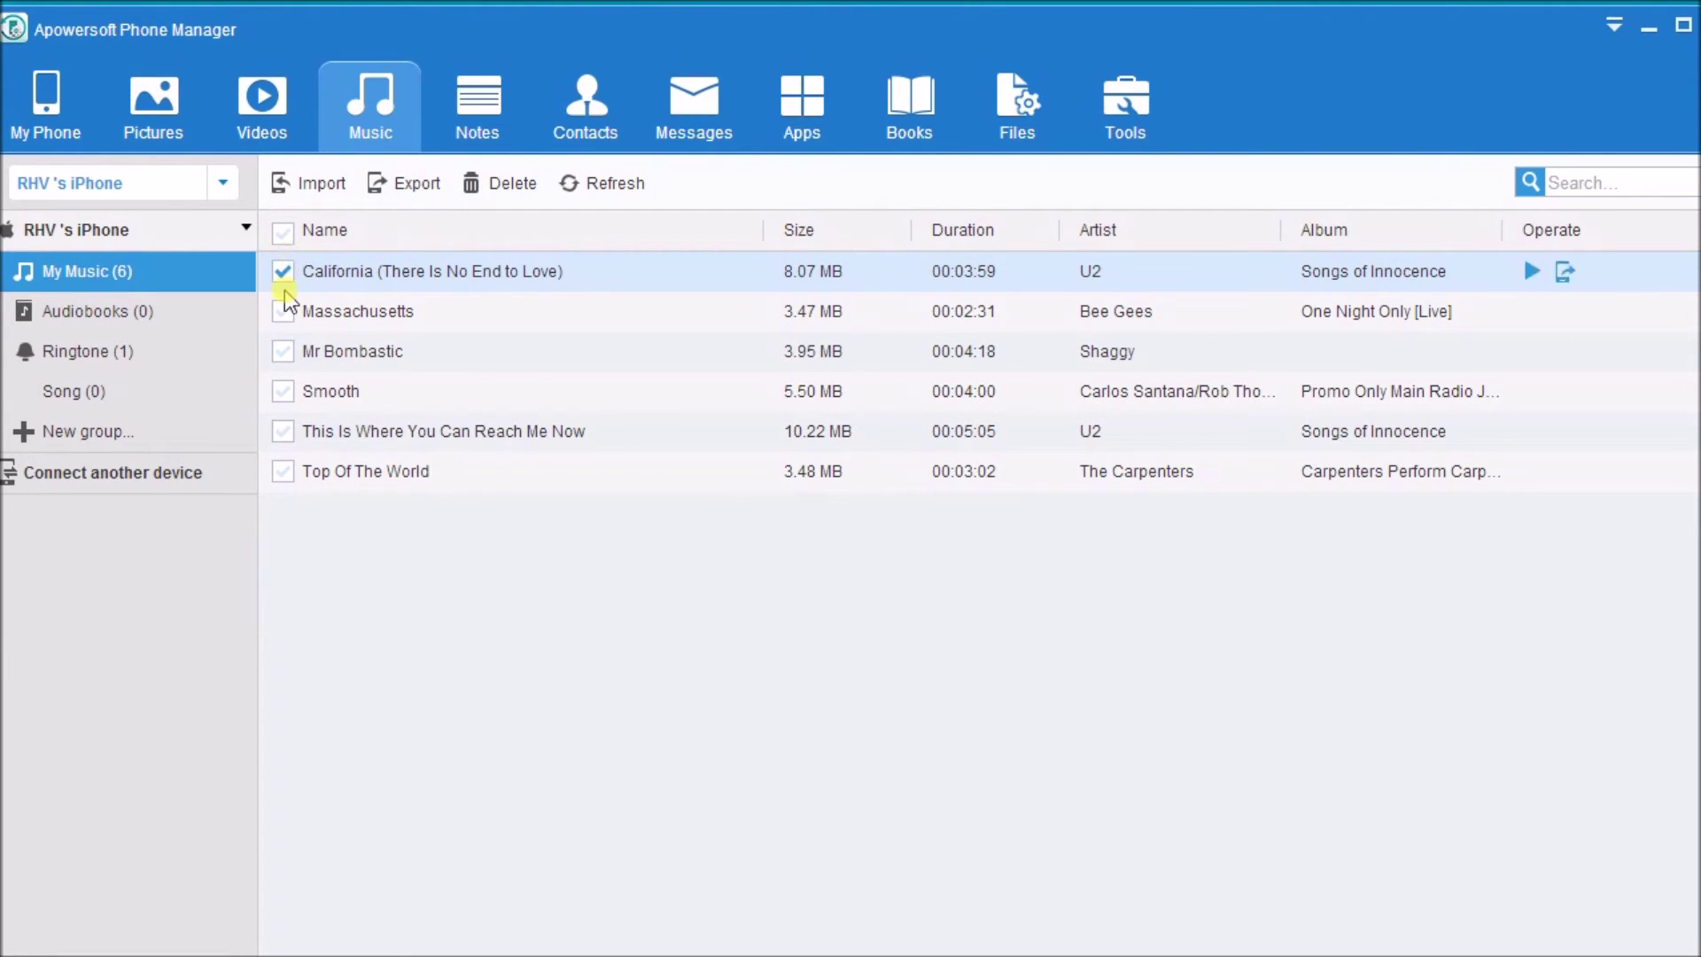
left_click(282, 234)
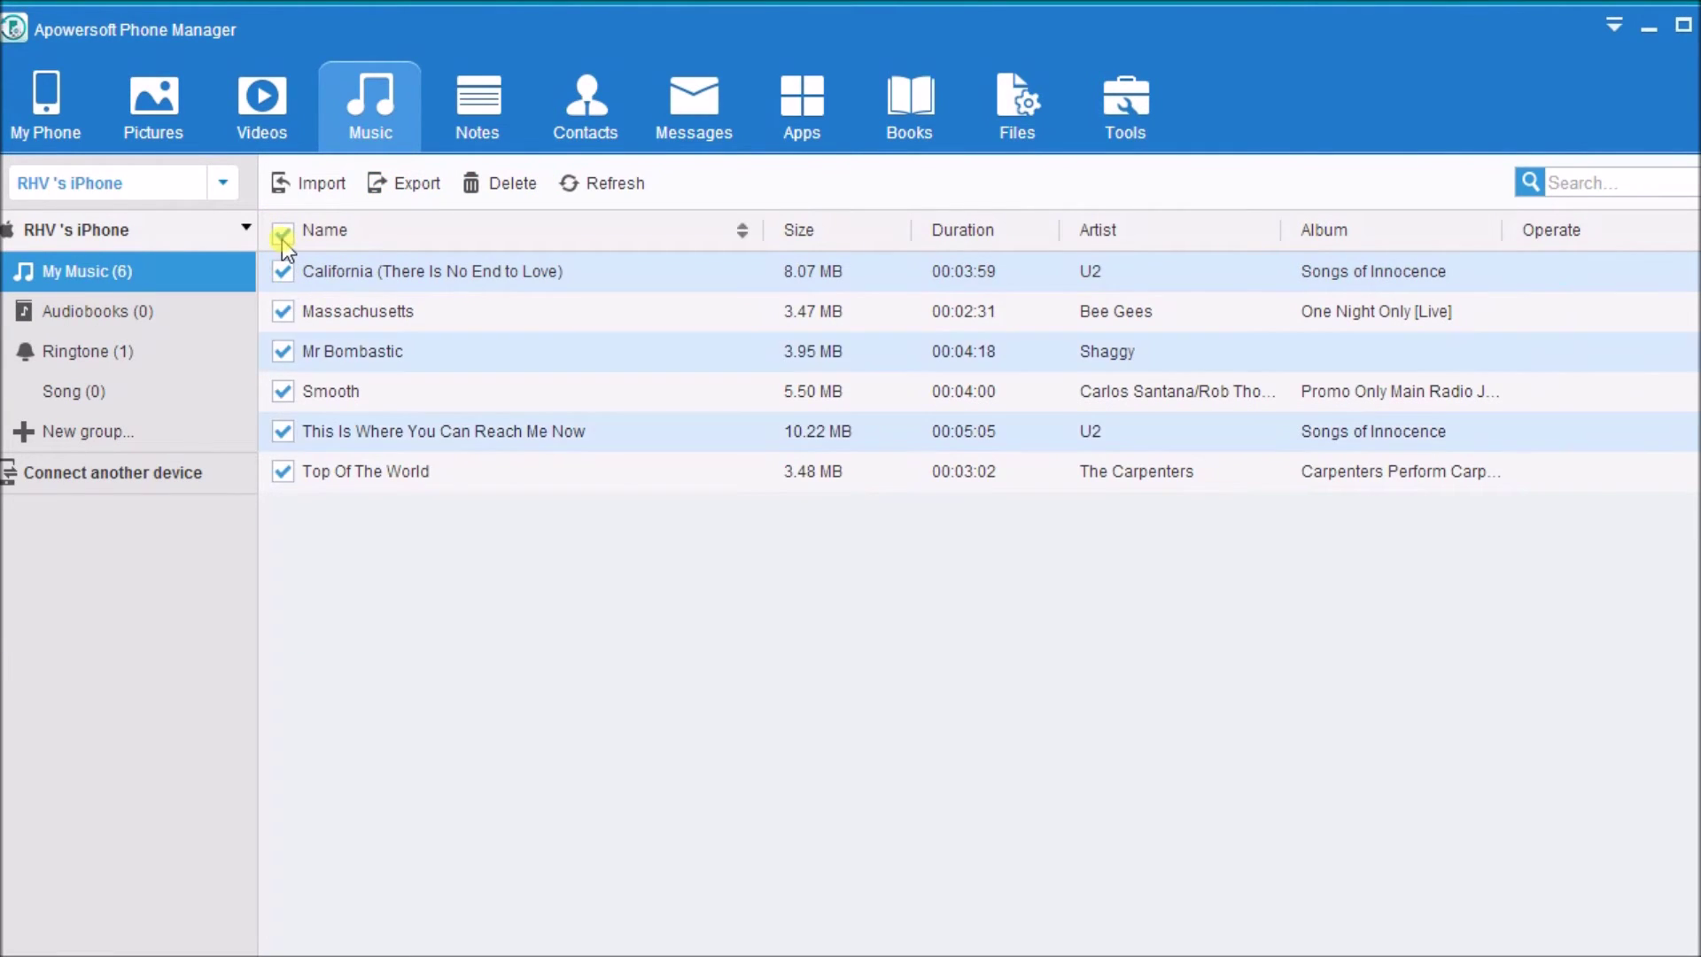
left_click(401, 186)
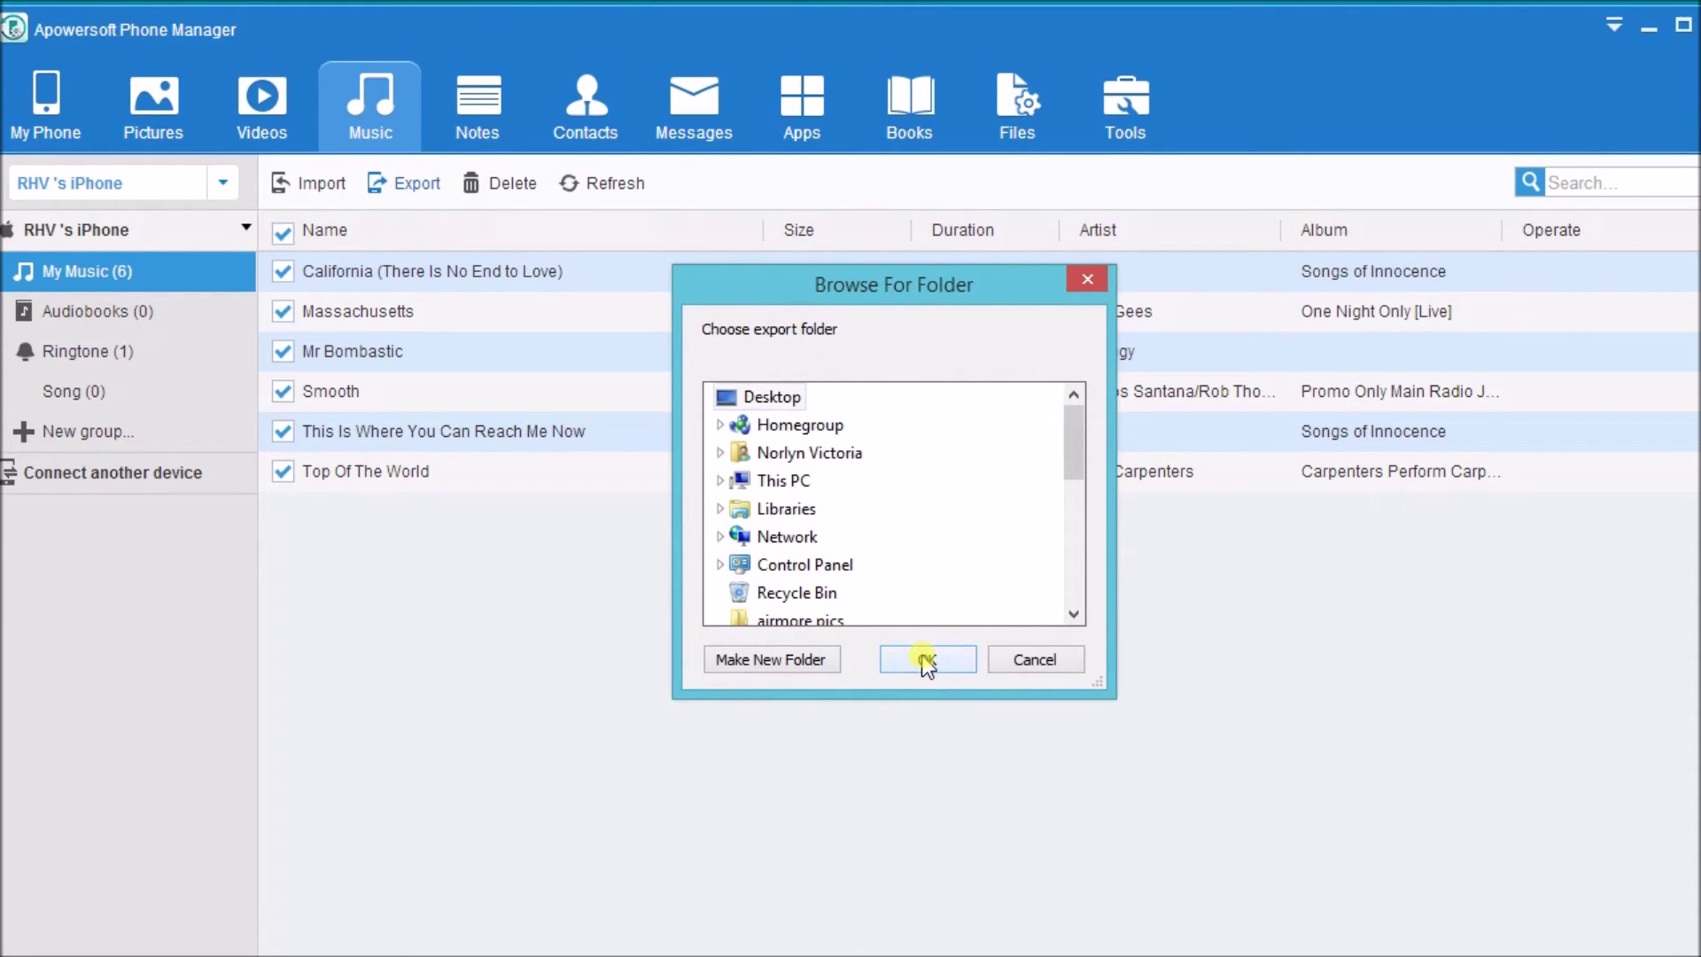
left_click(1085, 278)
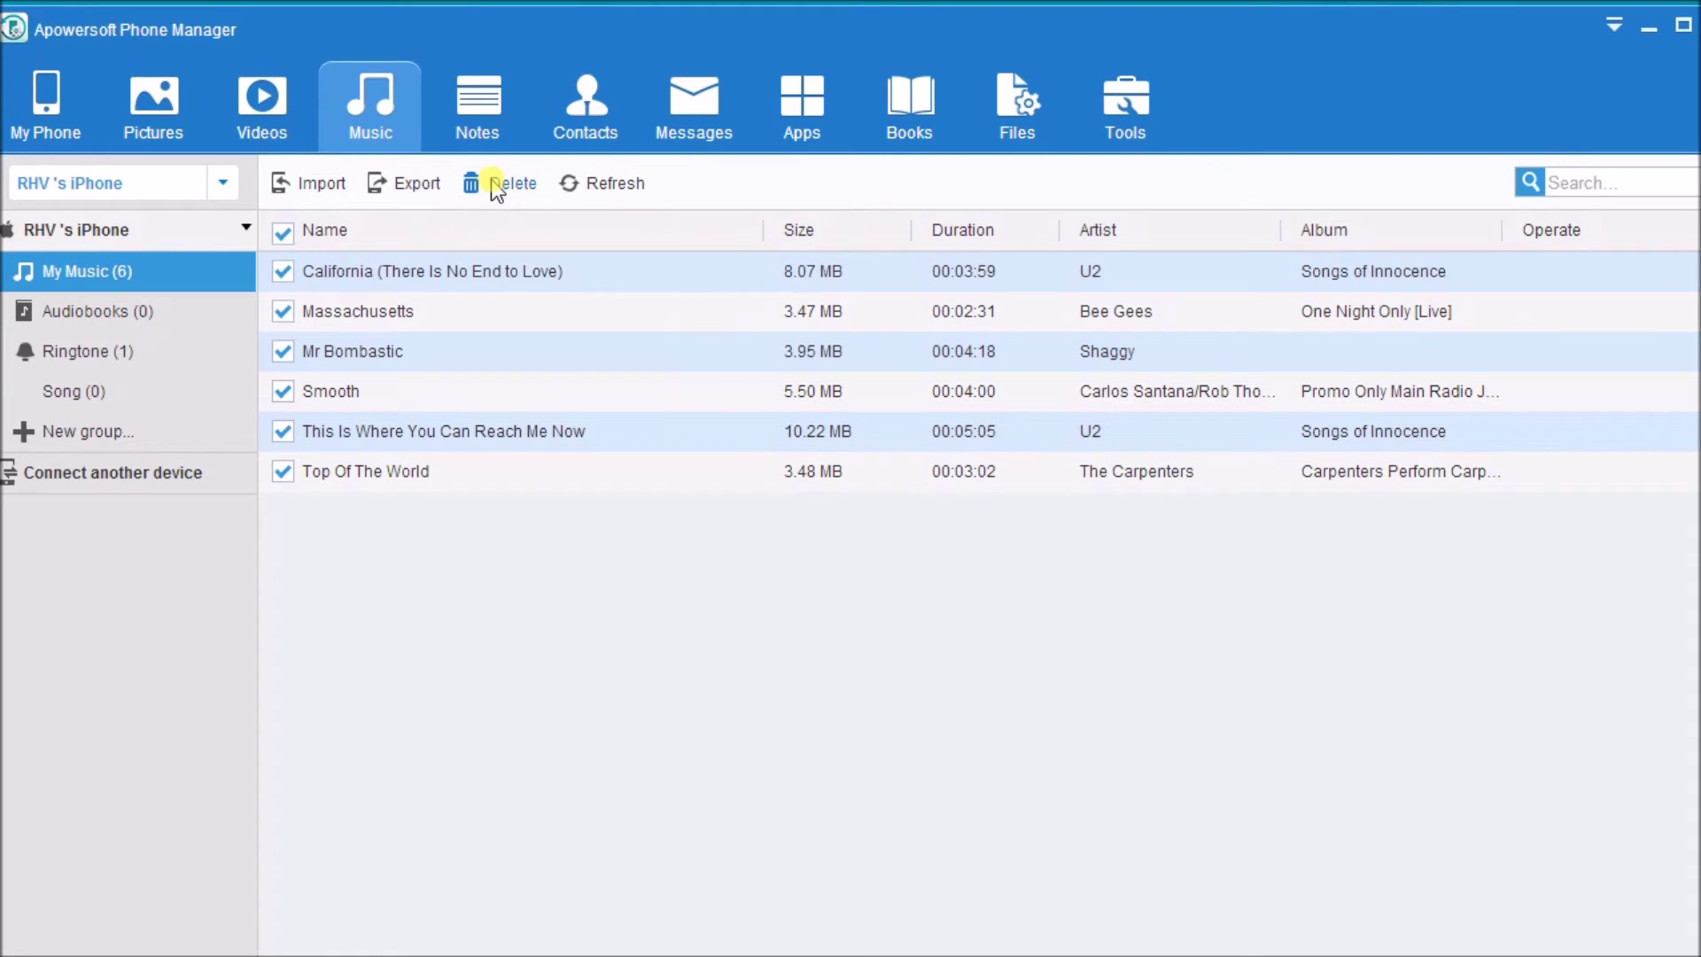
left_click(483, 125)
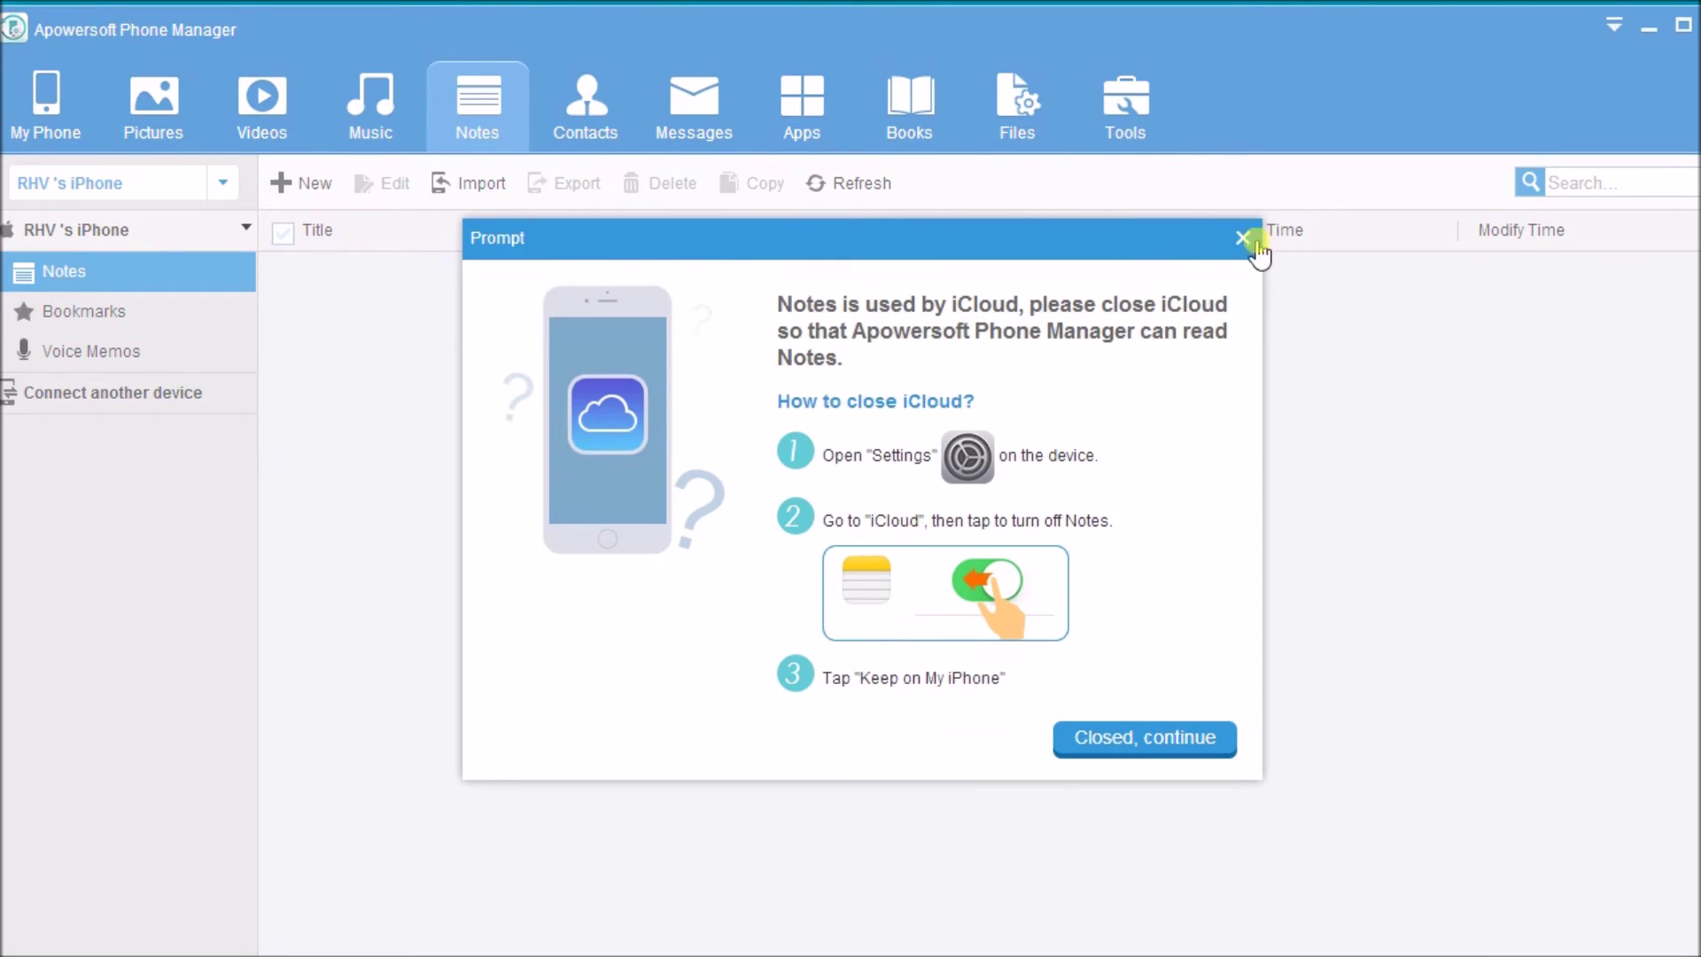
- Close the iCloud Notes prompt and step through Contacts and Messages to the 13-app list
left_click(1243, 238)
left_click(586, 126)
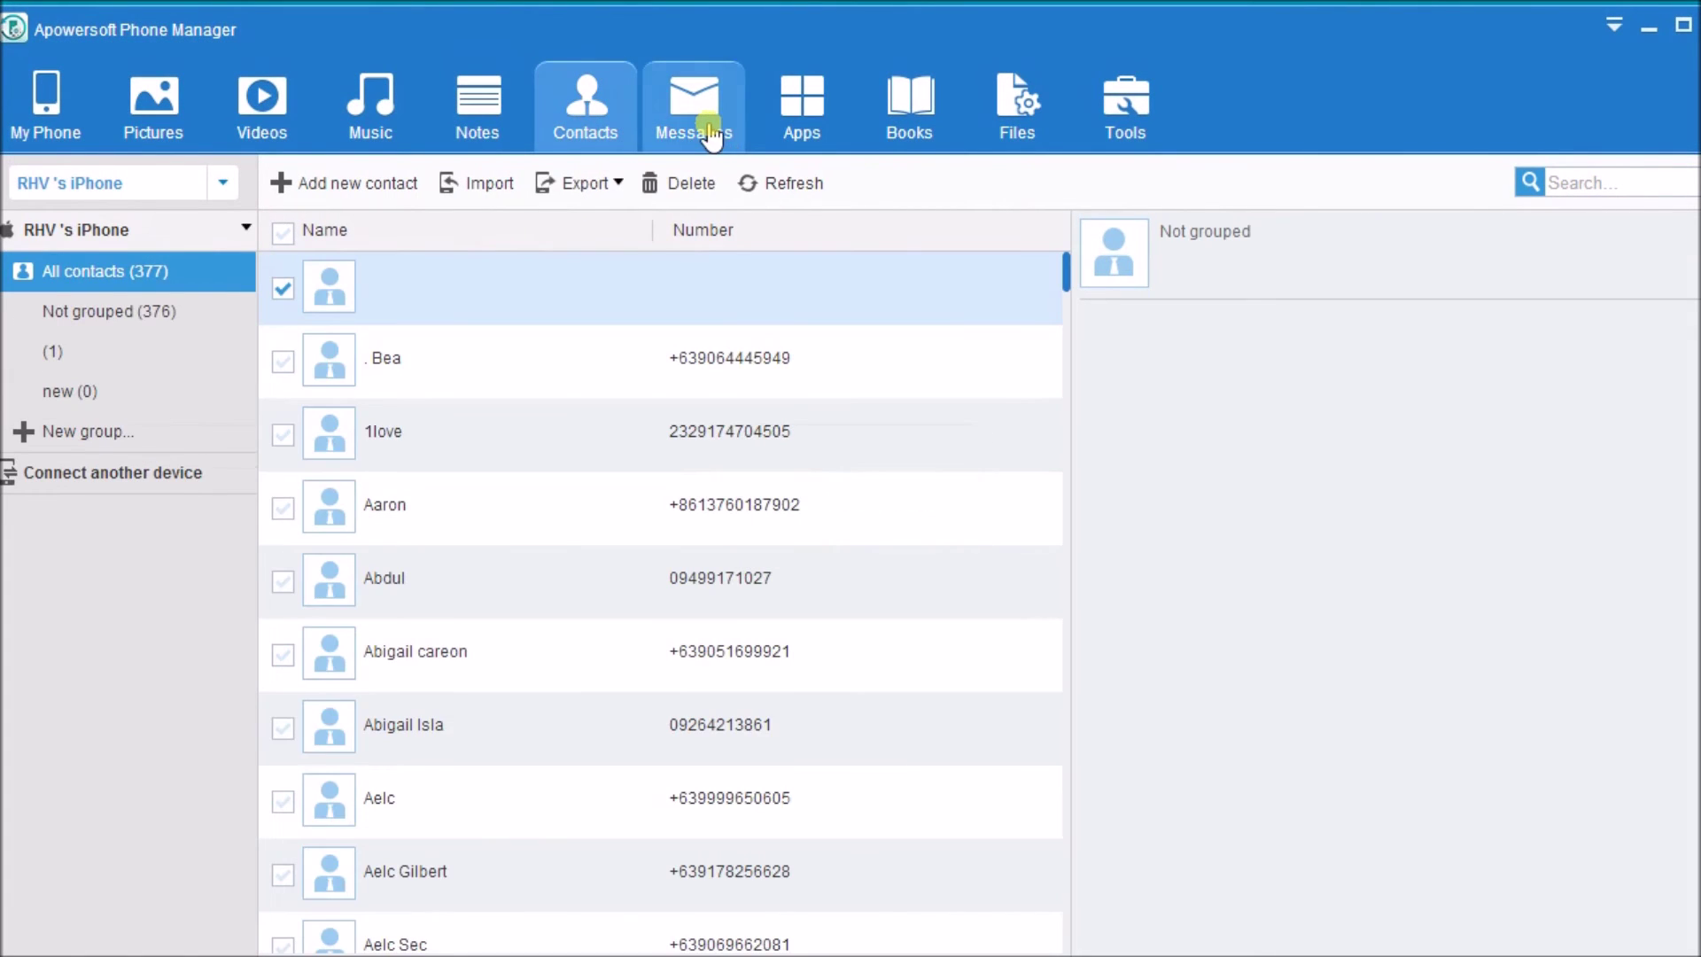
left_click(709, 133)
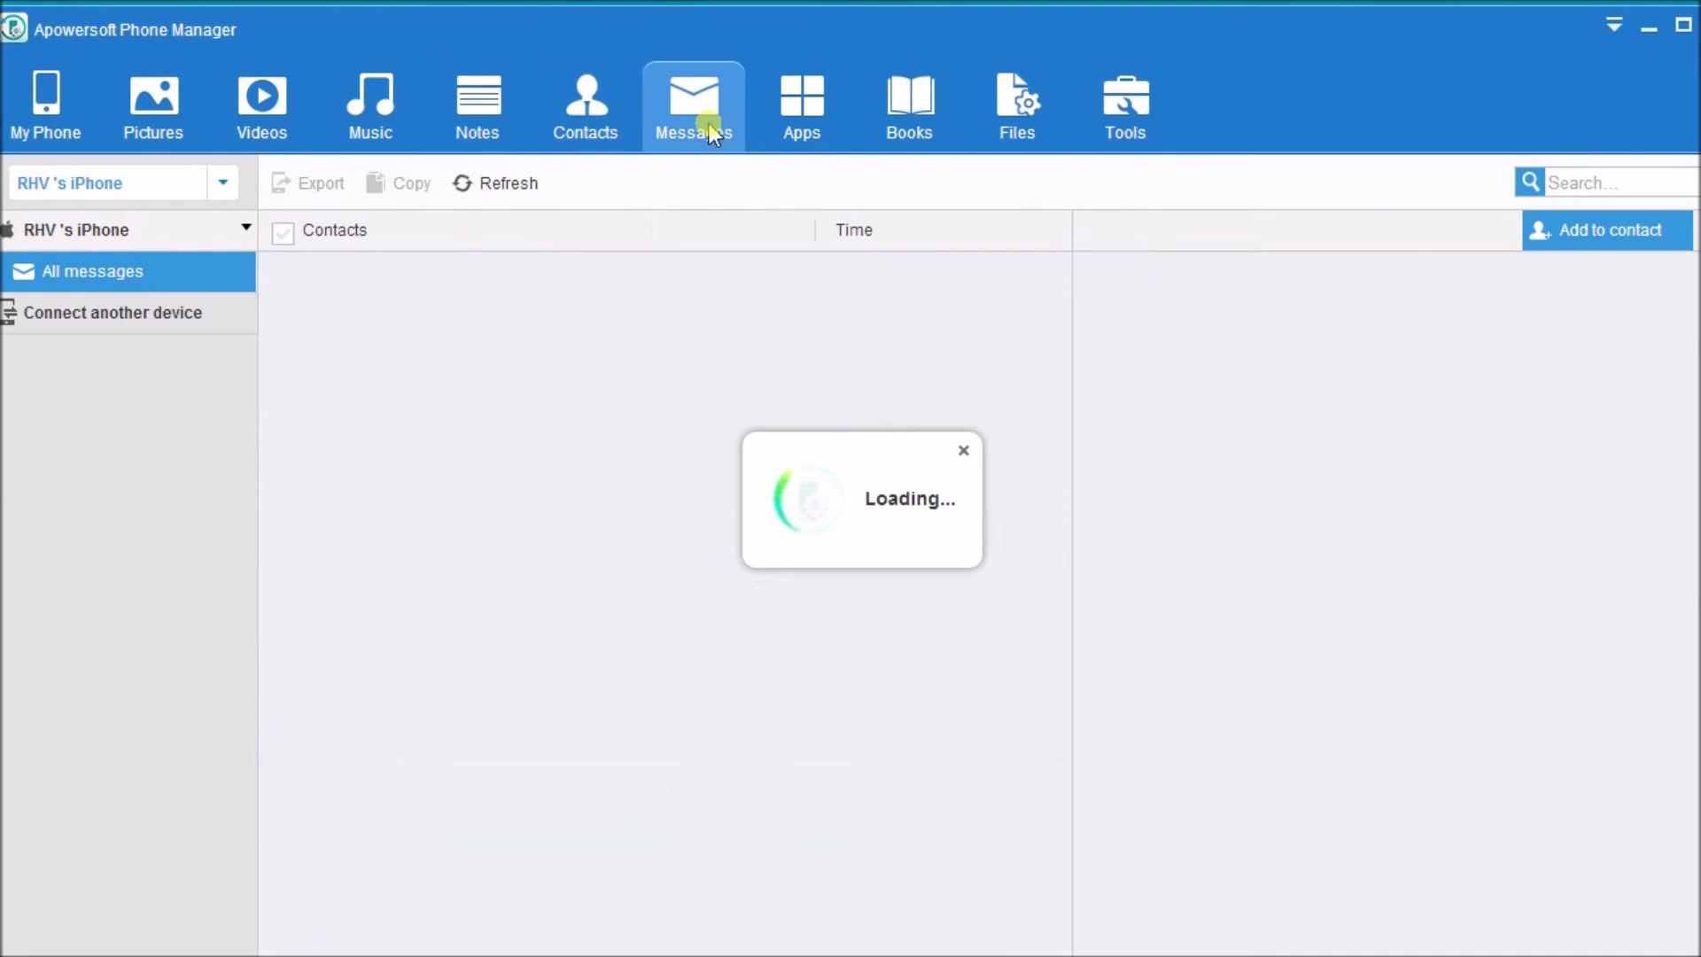
left_click(799, 137)
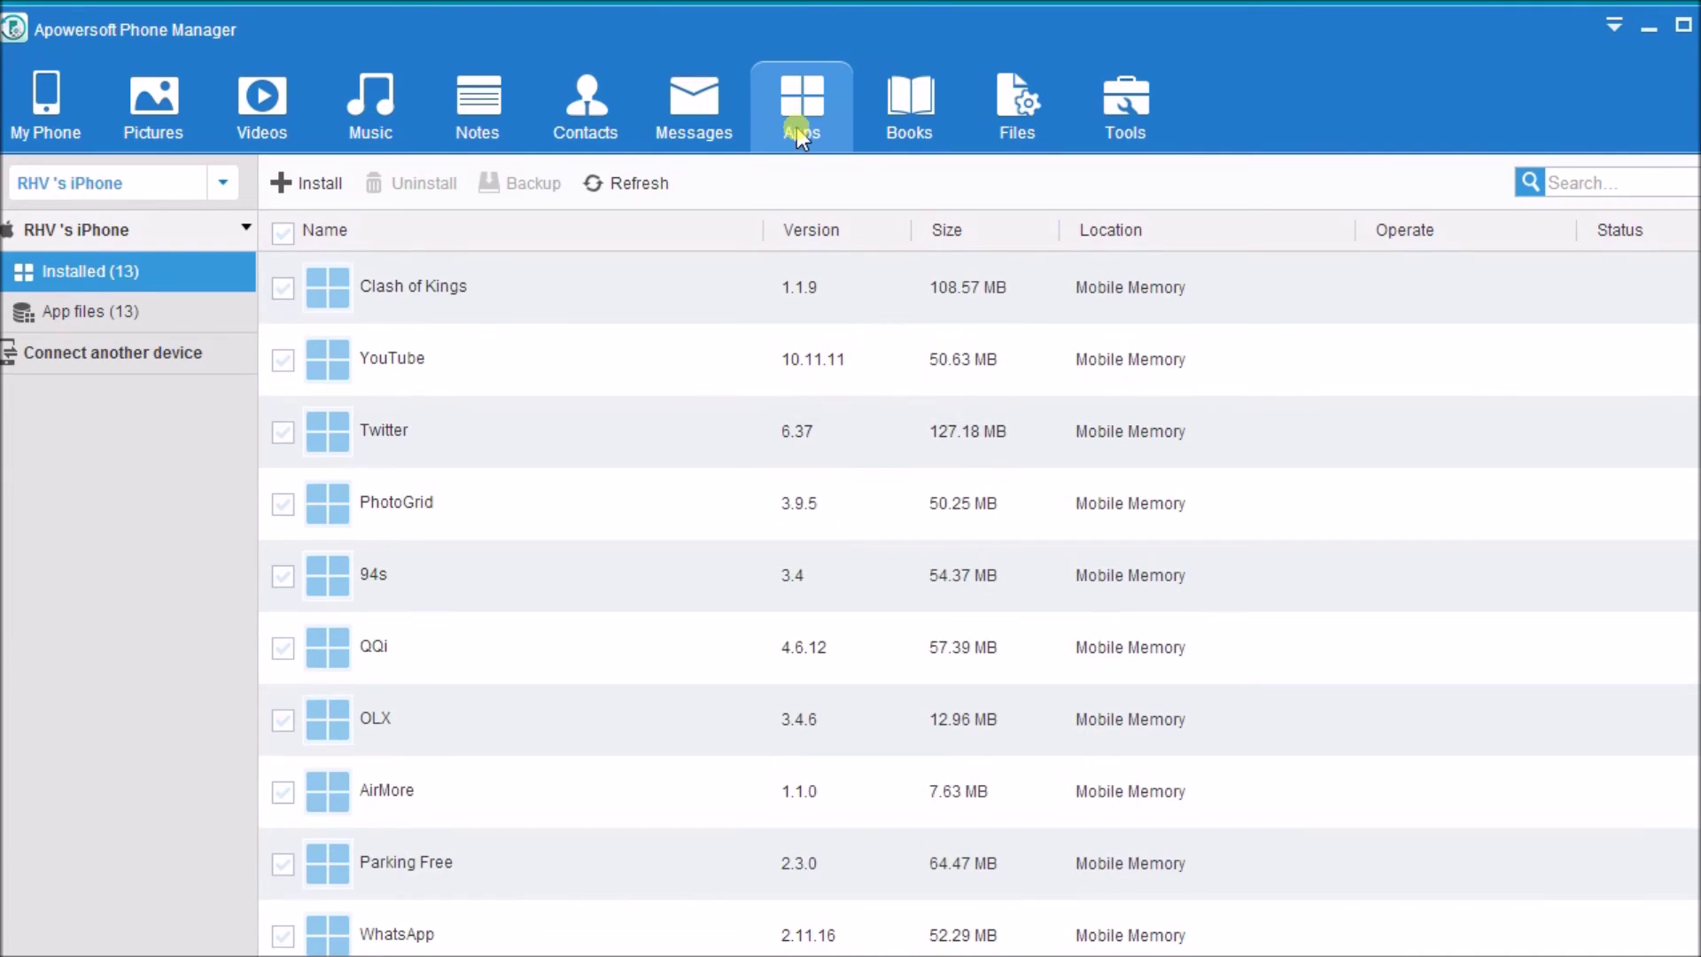
- Tick Clash of Kings, cancel the app install picker, then view Books and the Files section
left_click(284, 285)
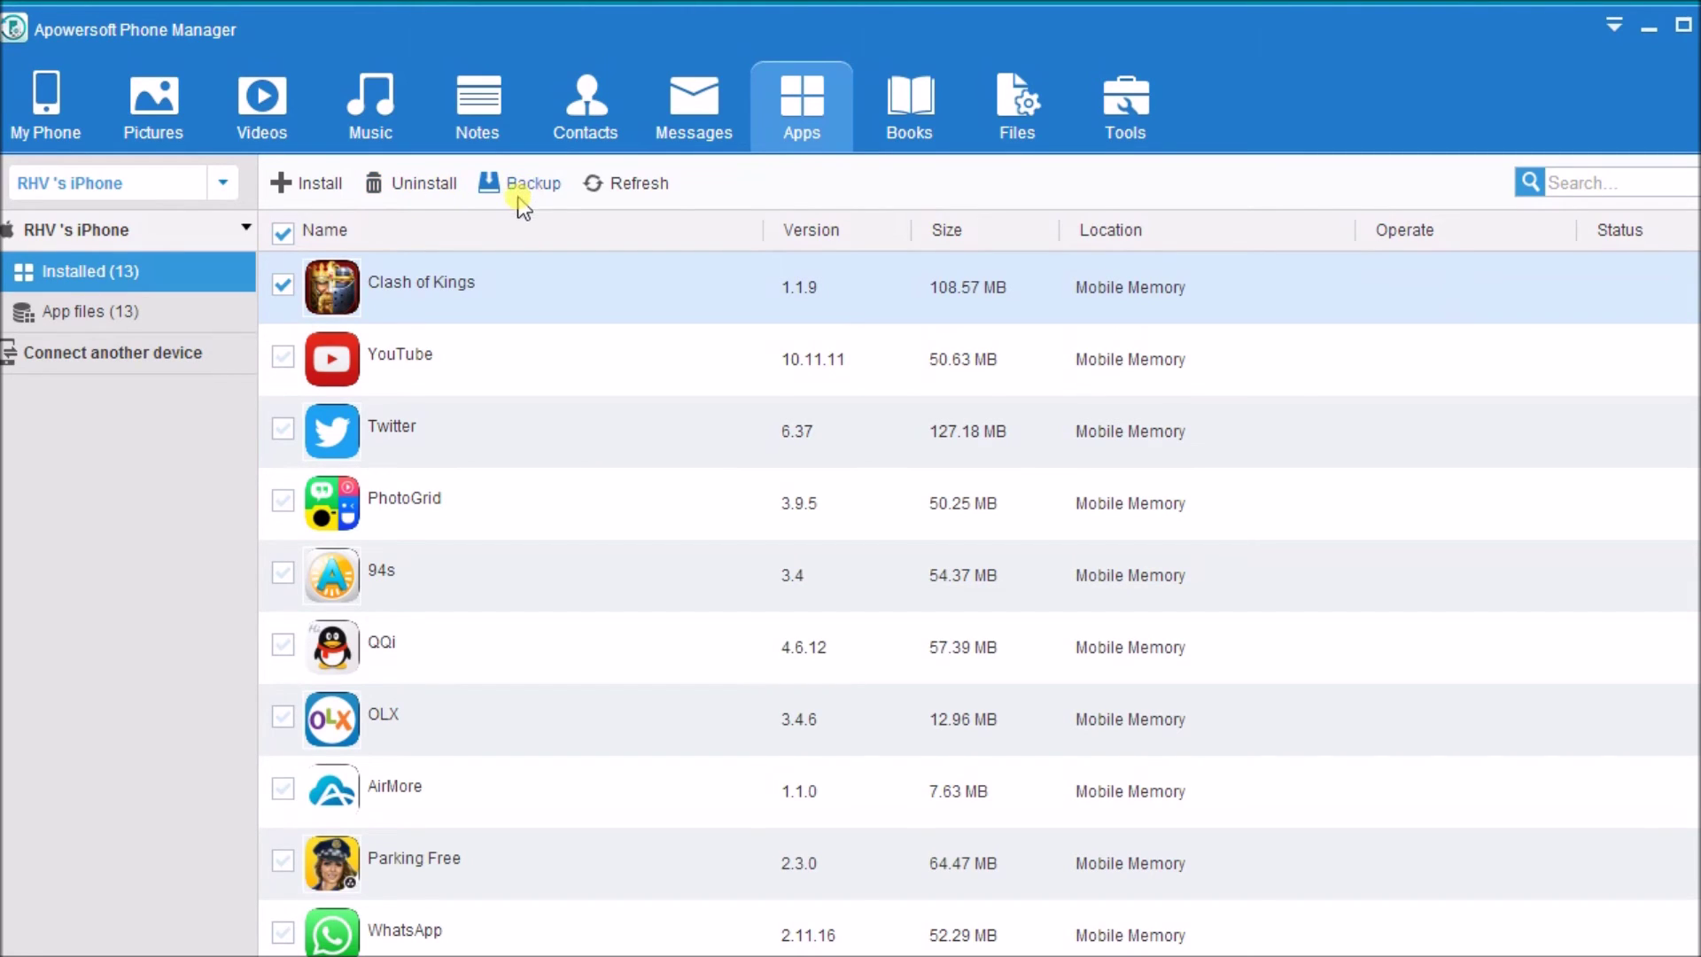
left_click(330, 183)
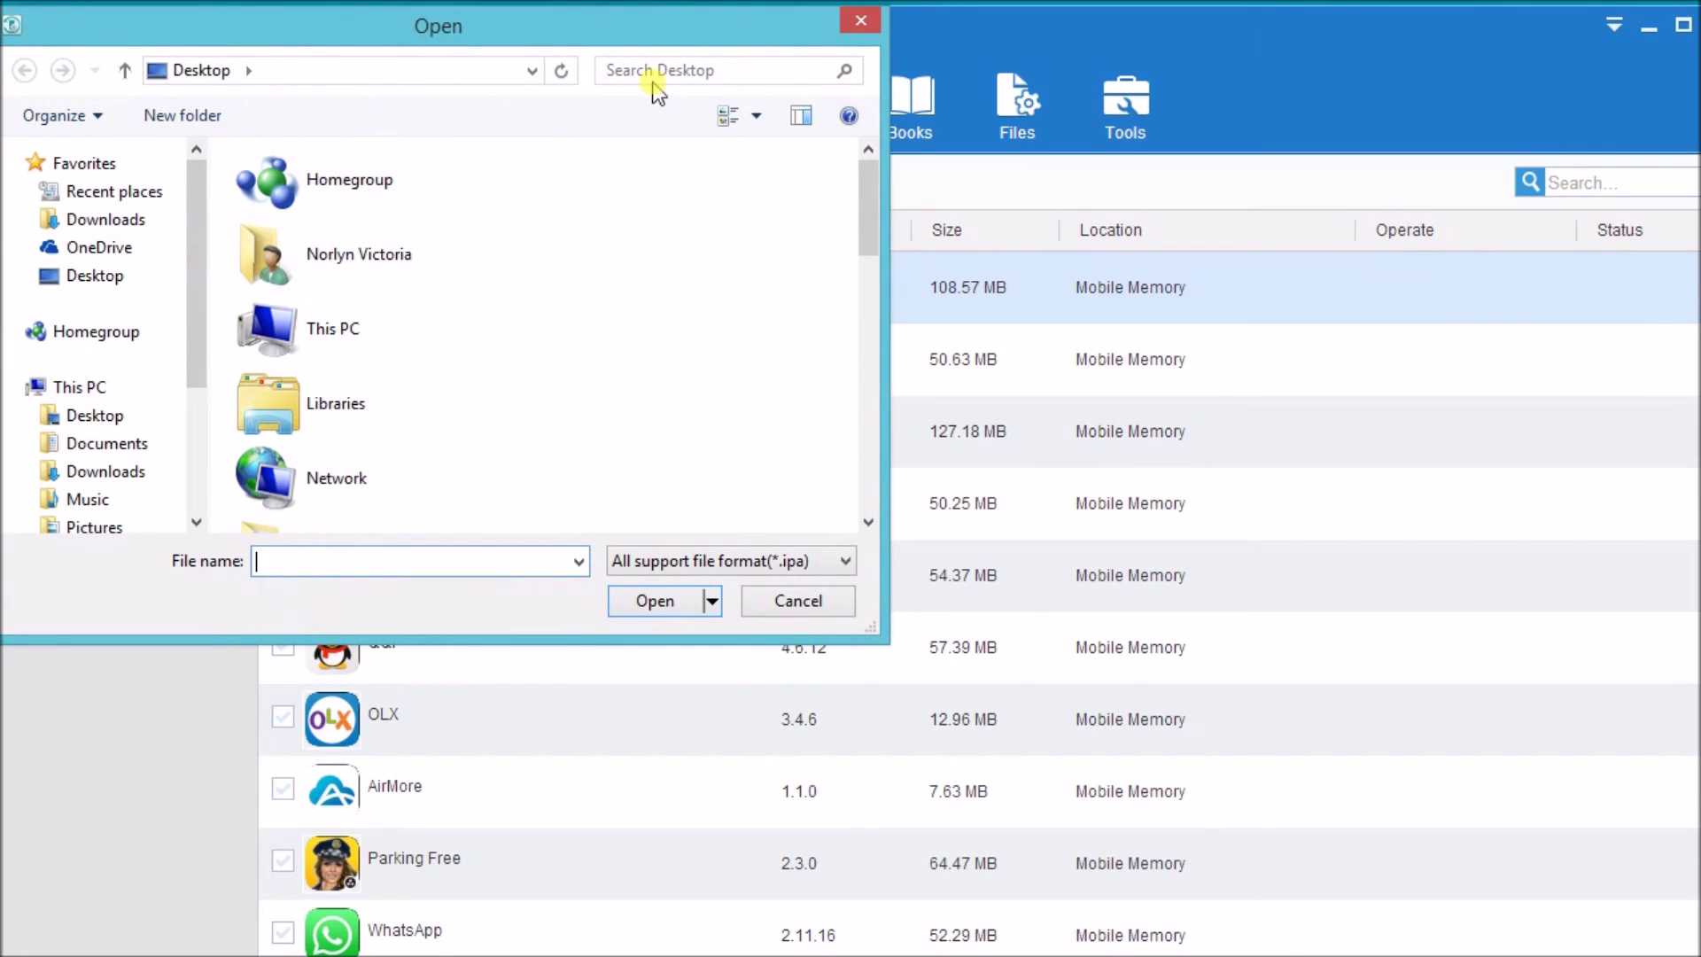
left_click(856, 23)
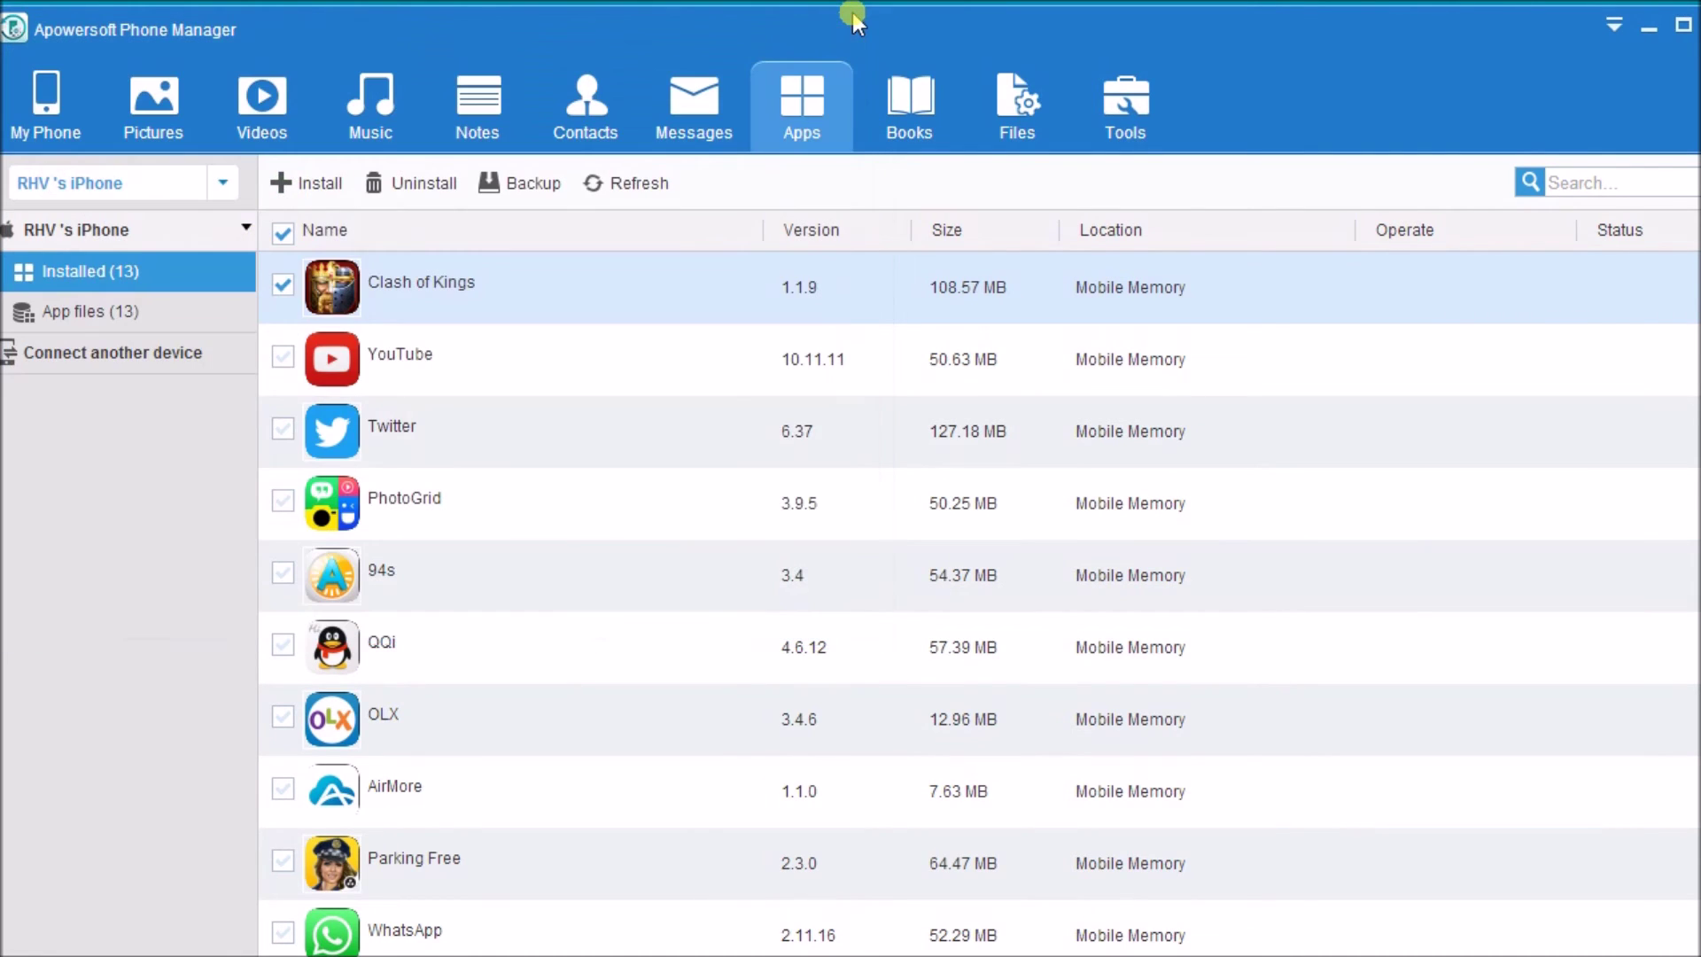
left_click(923, 113)
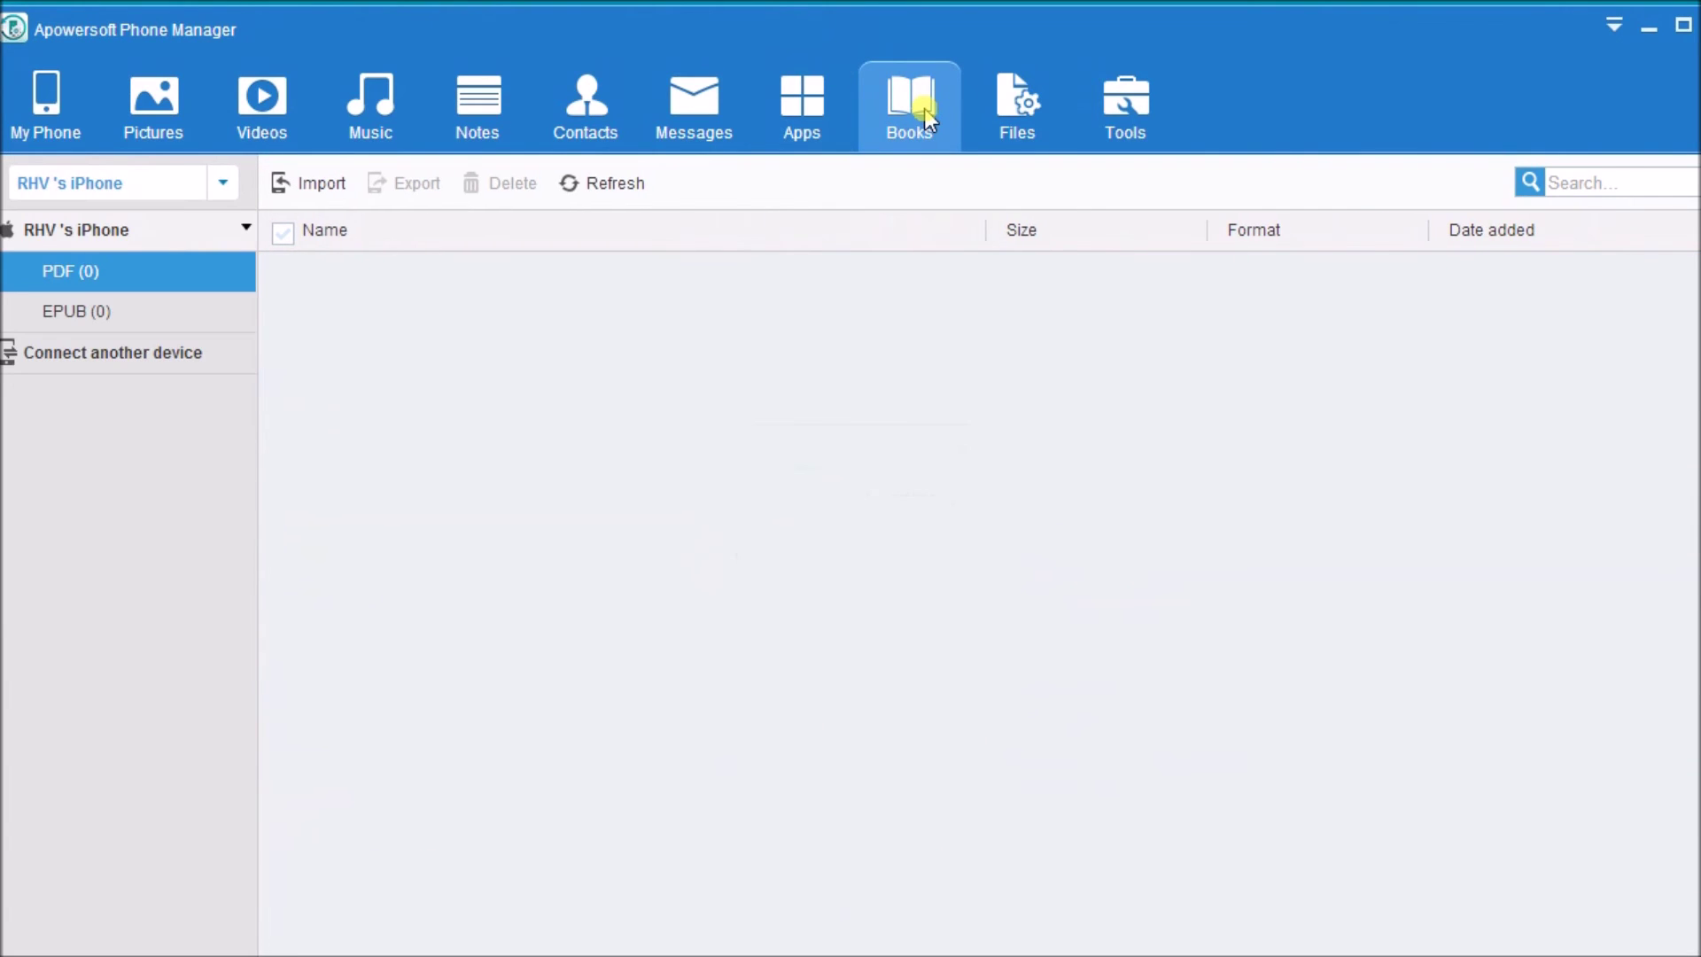
left_click(1023, 133)
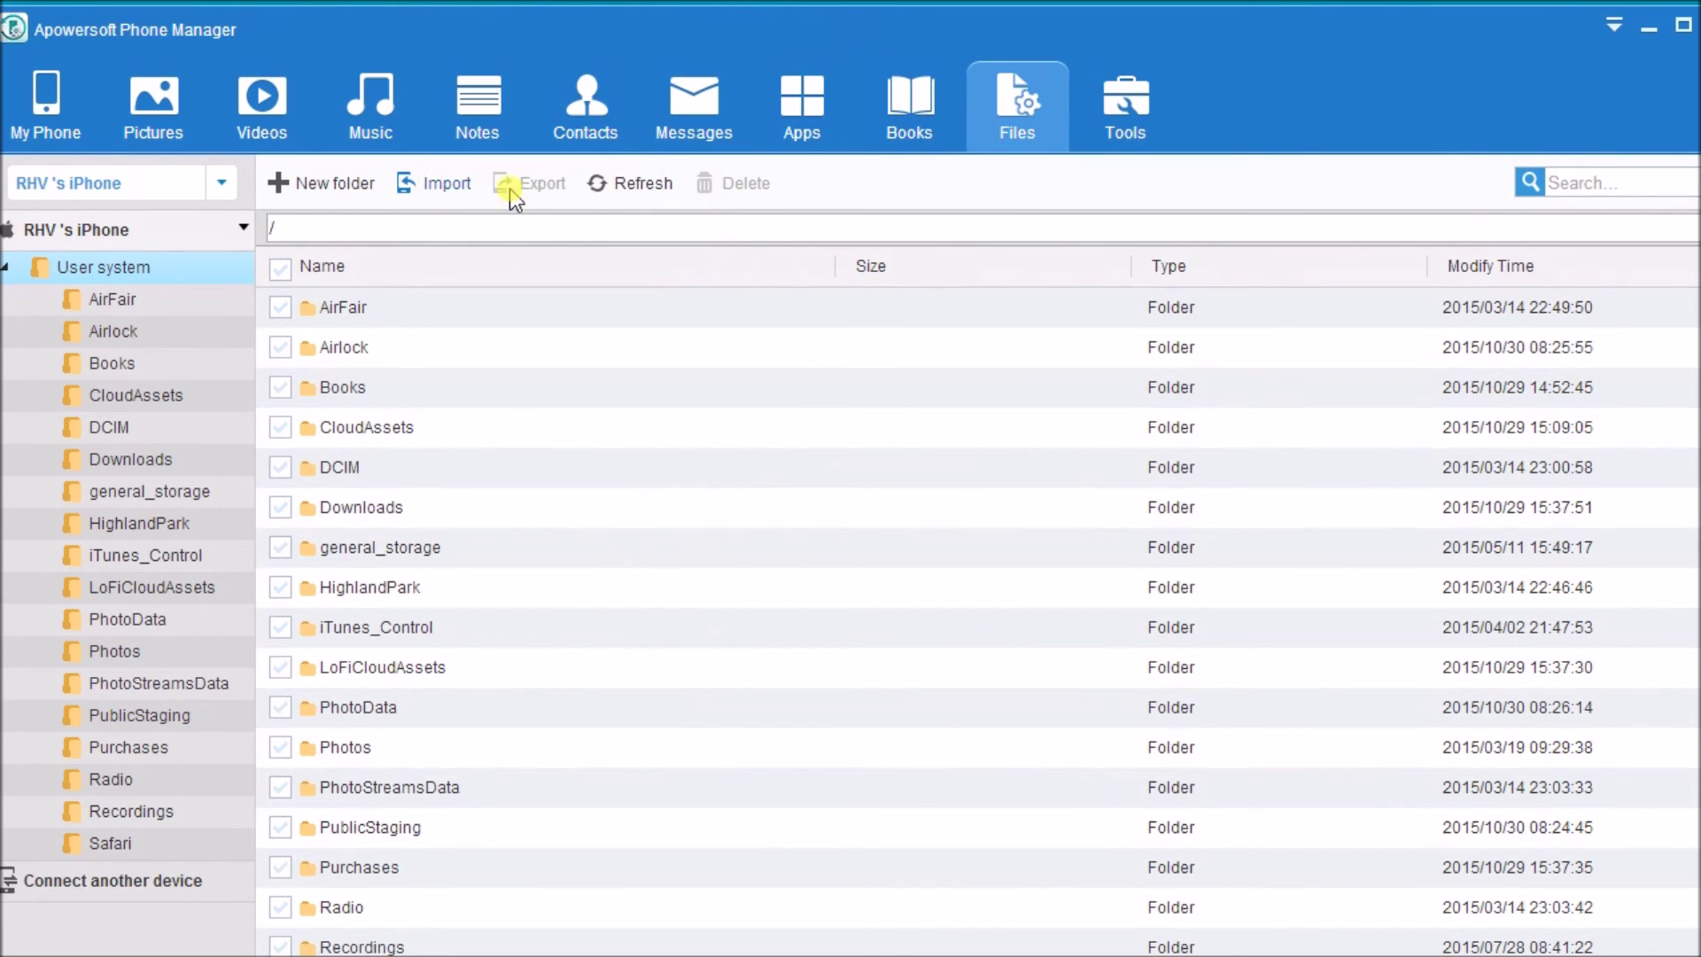
- Tick the AirFair folder, cancel the New folder dialog, and open the My Phone overview
left_click(282, 308)
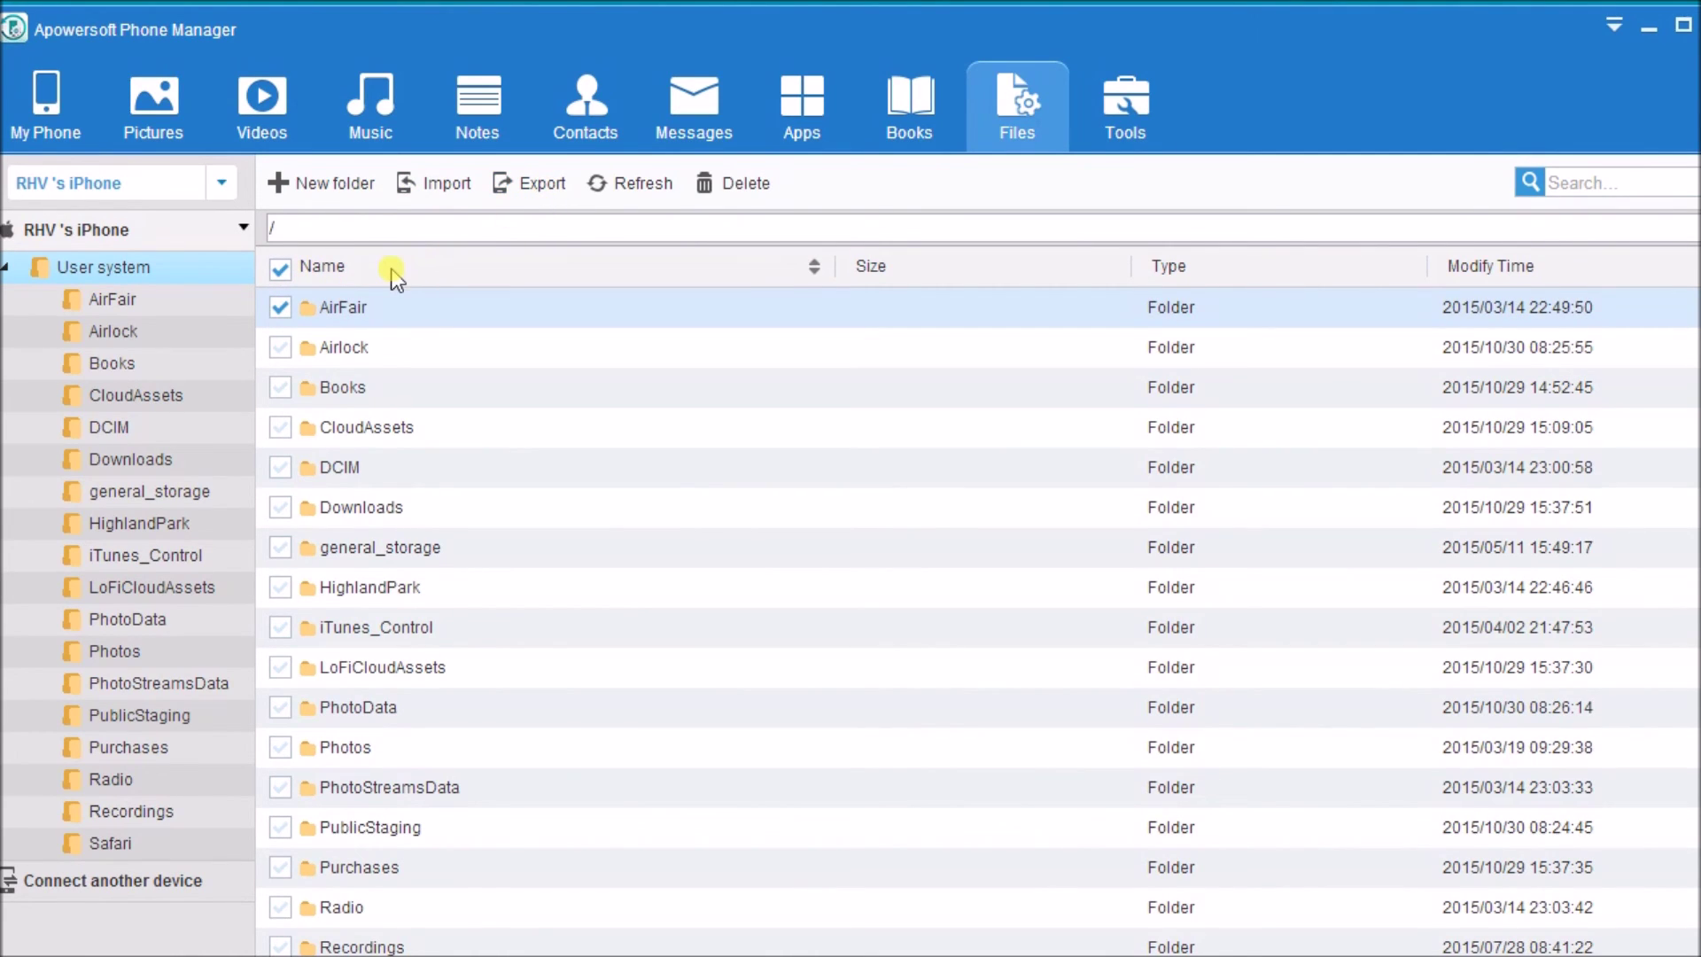
left_click(330, 182)
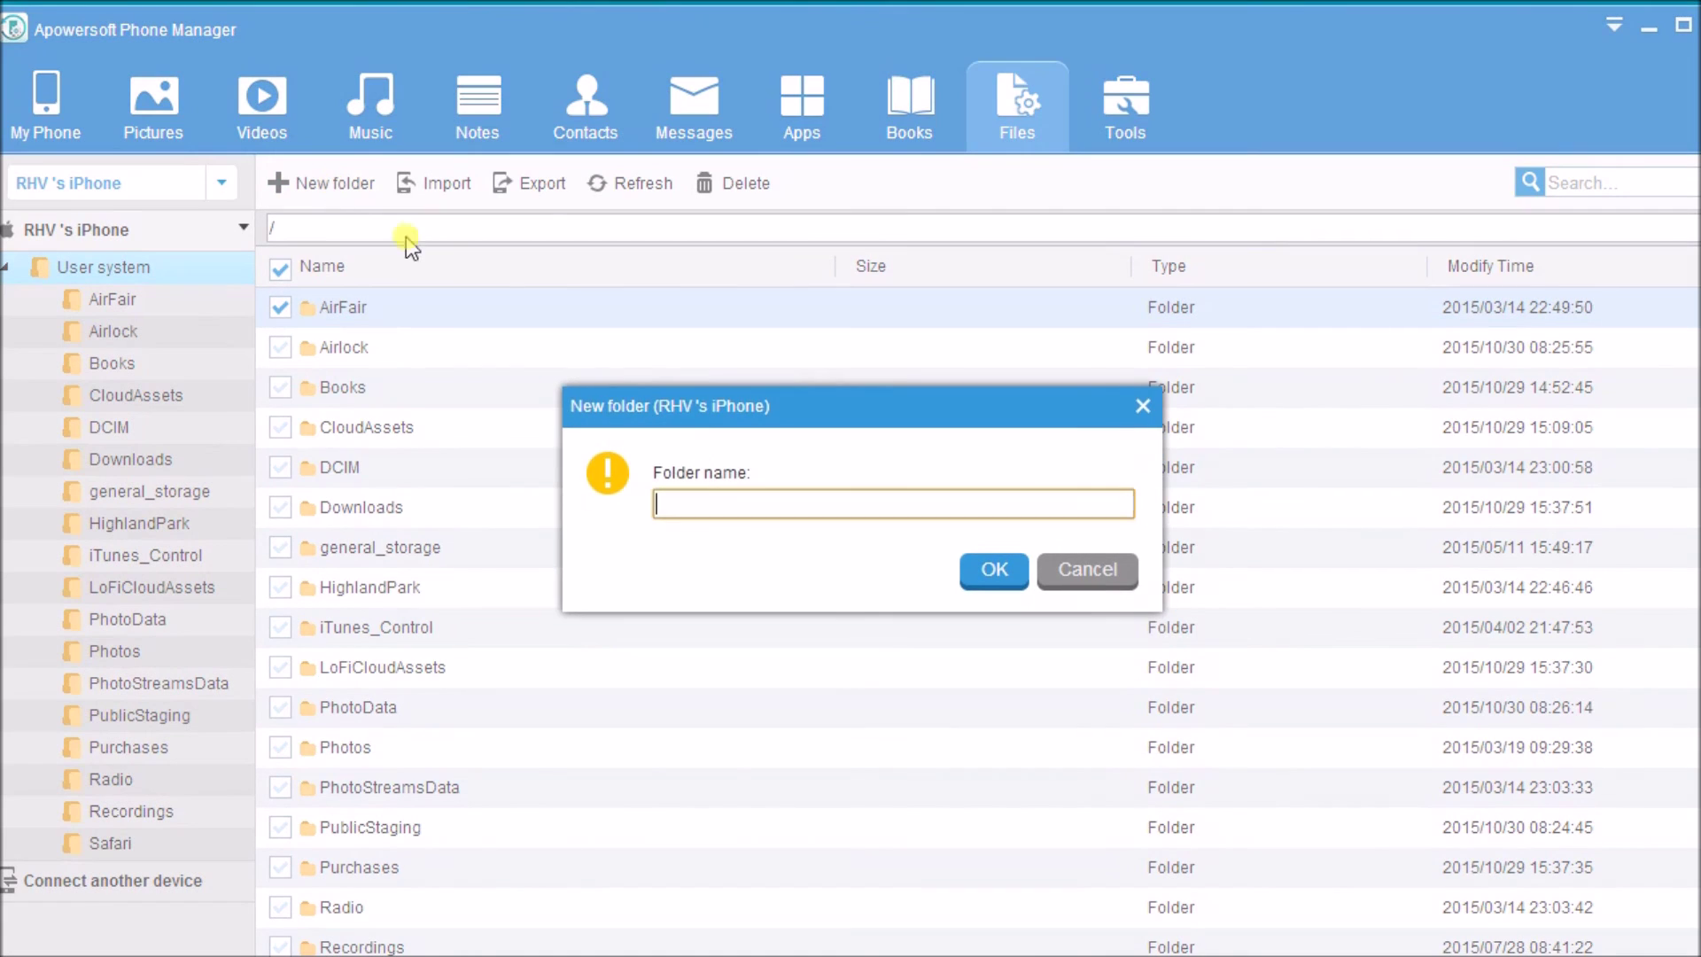
left_click(1054, 572)
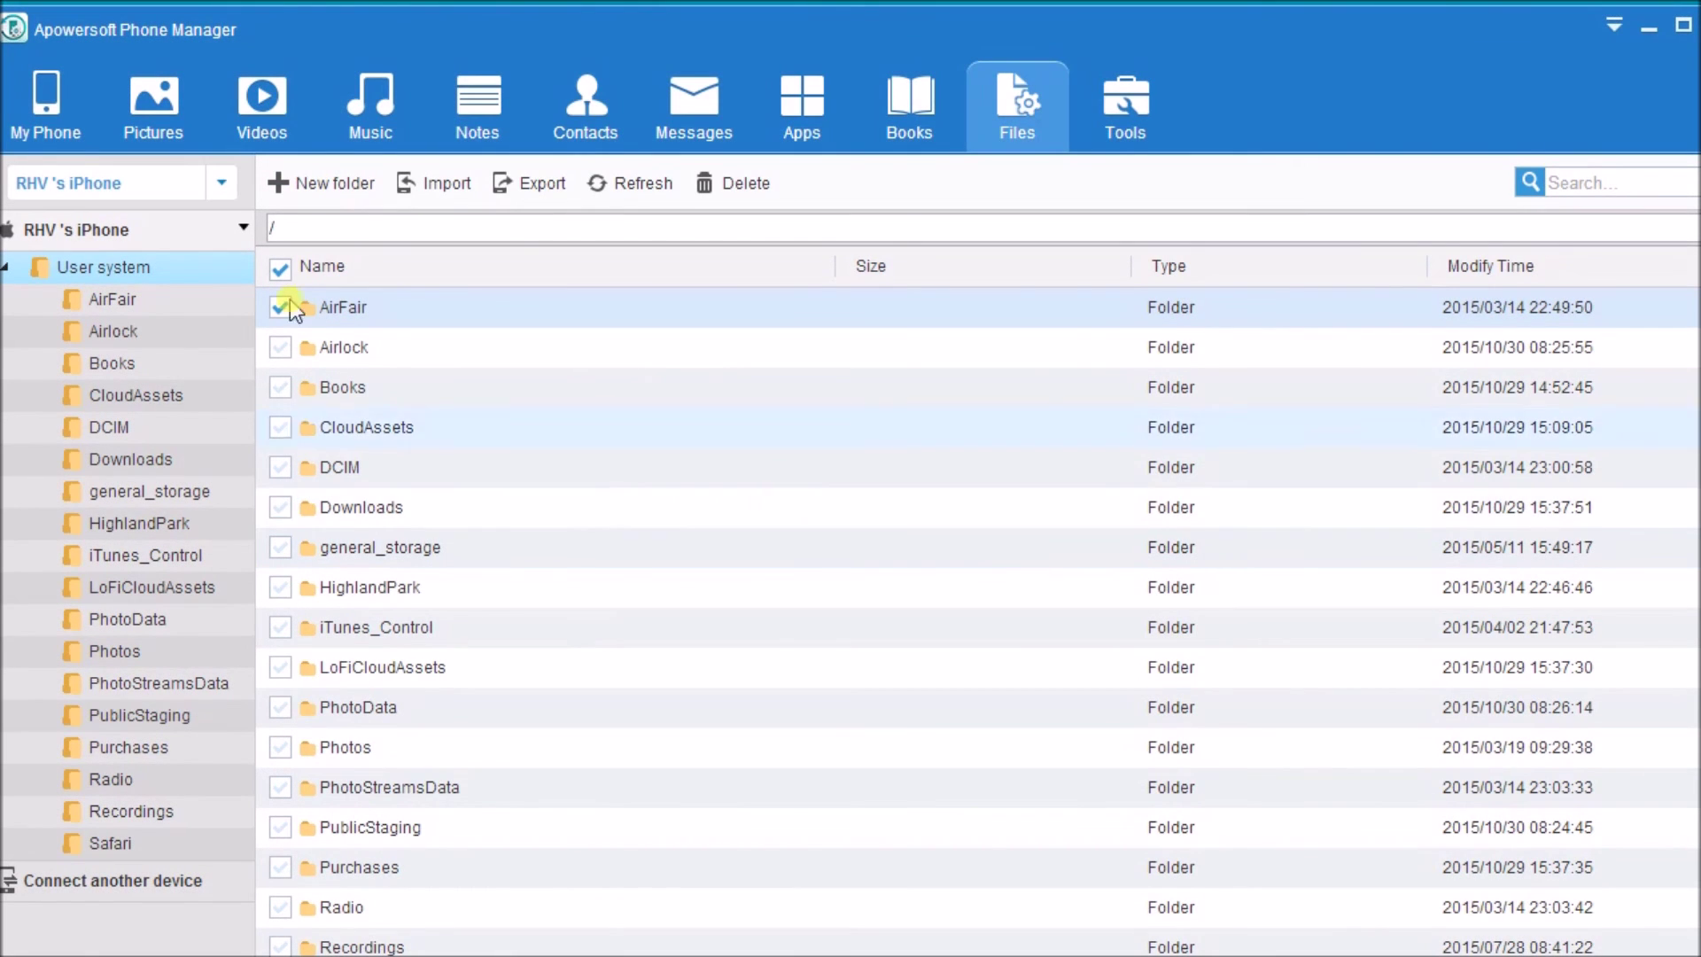
left_click(56, 113)
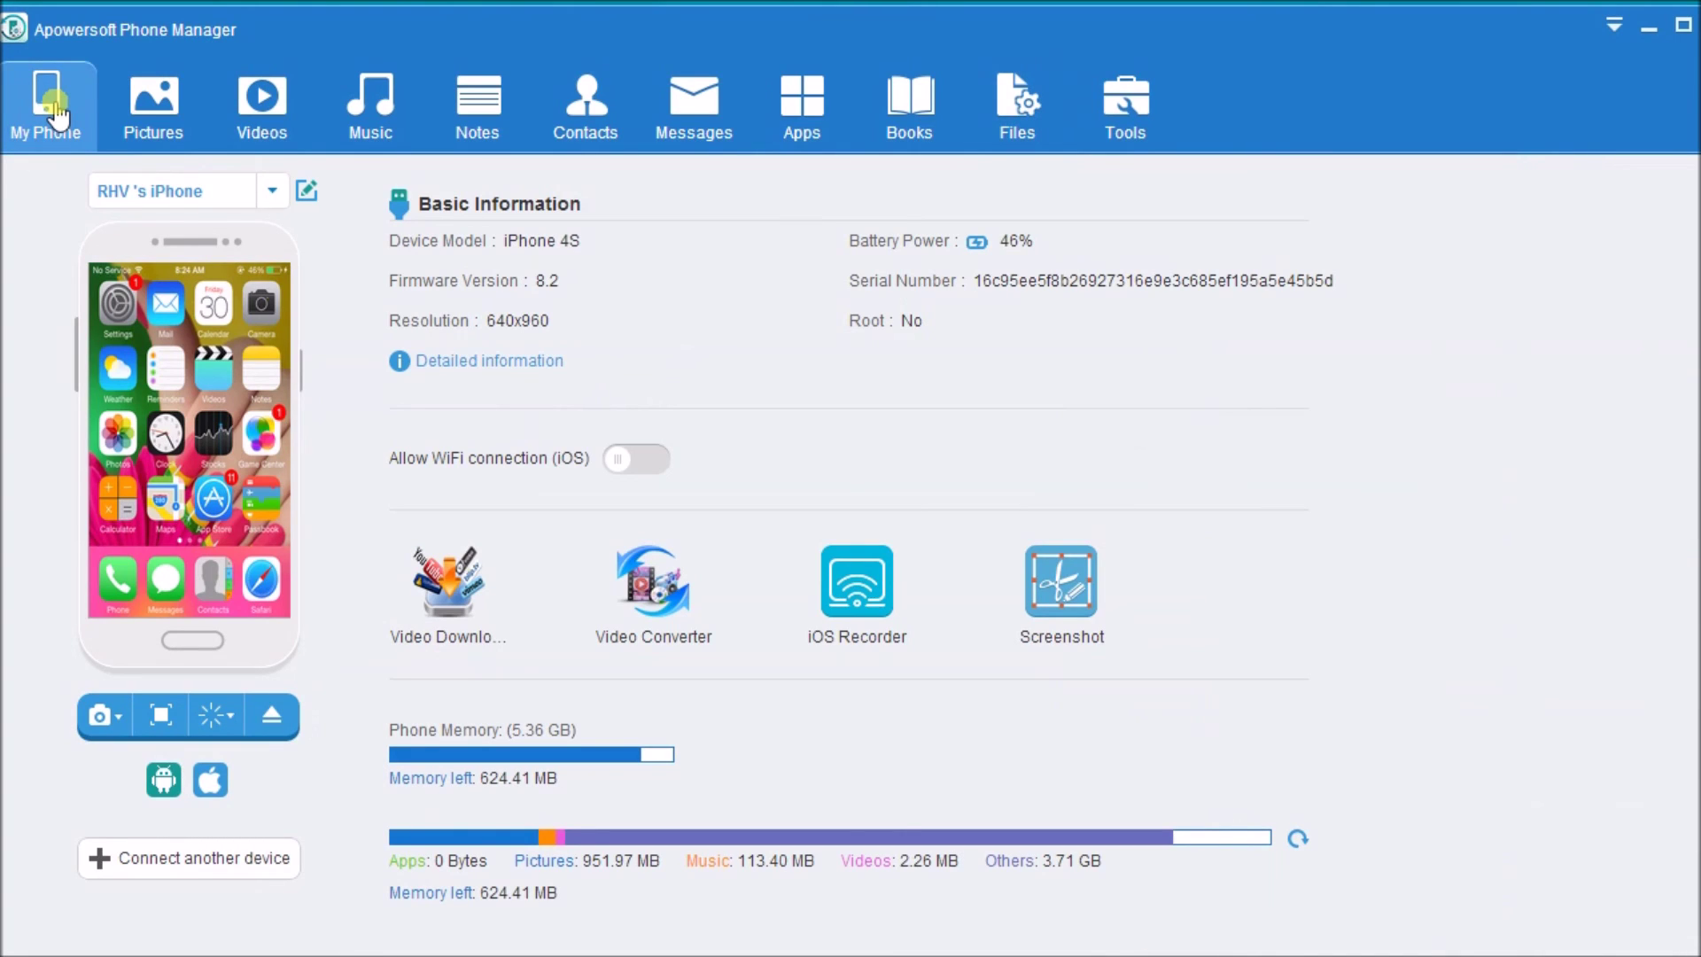
- Eject the iPhone using the Disconnect button under the phone image
left_click(271, 718)
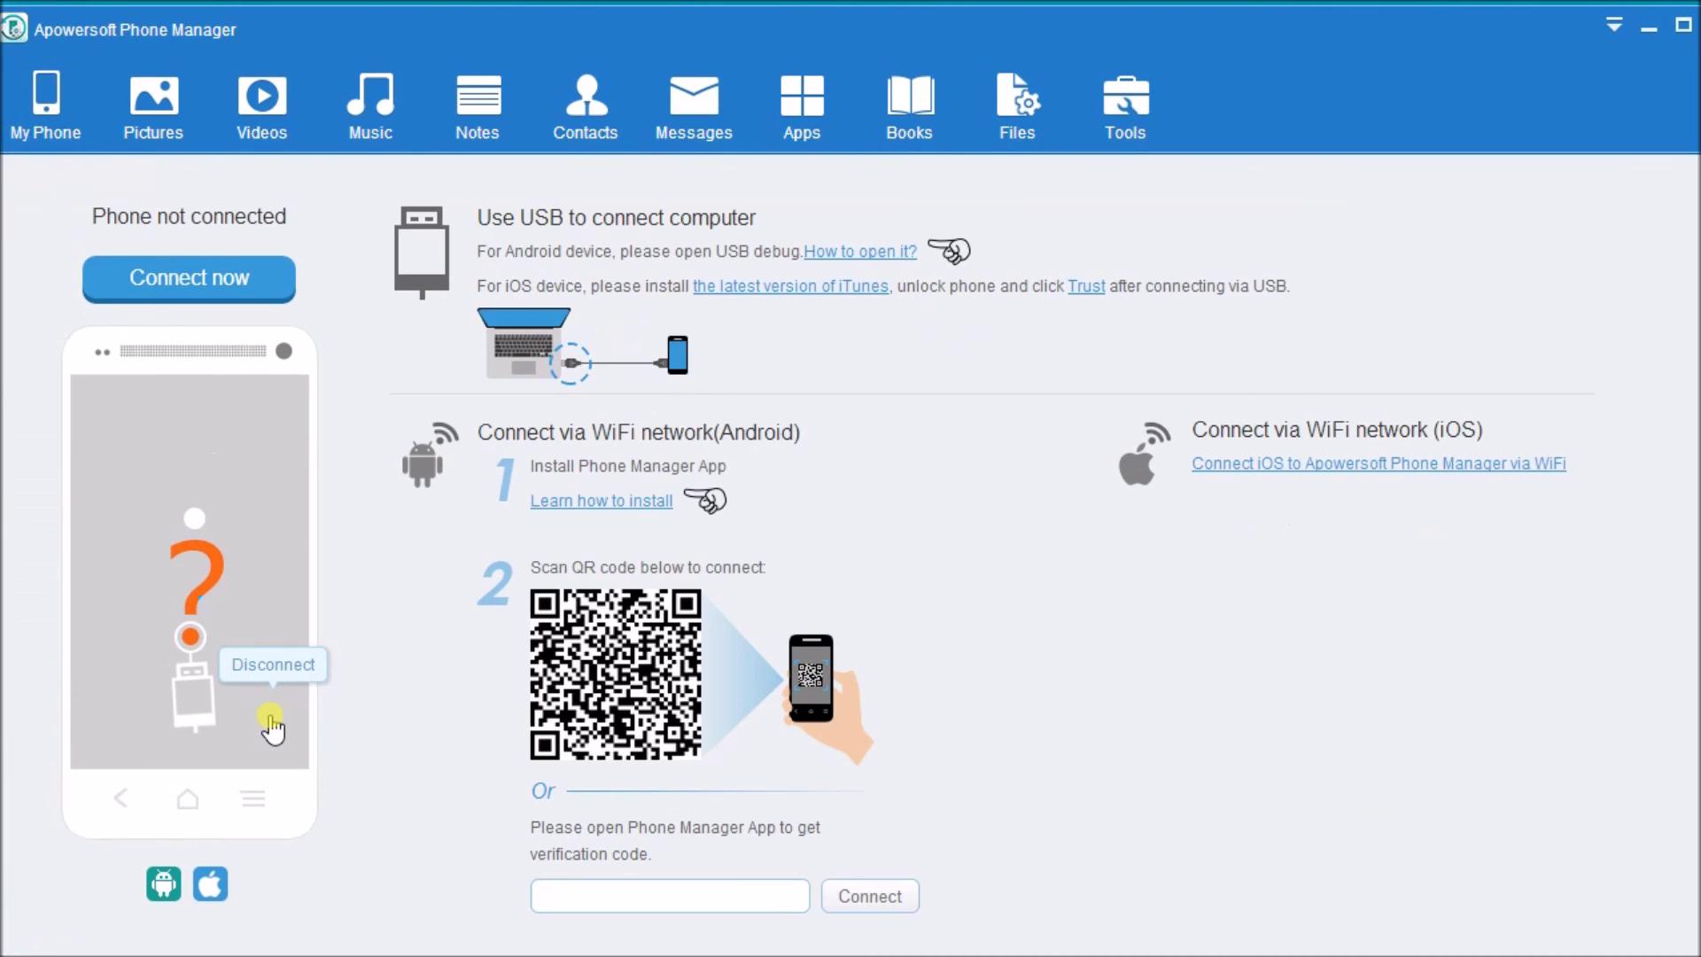